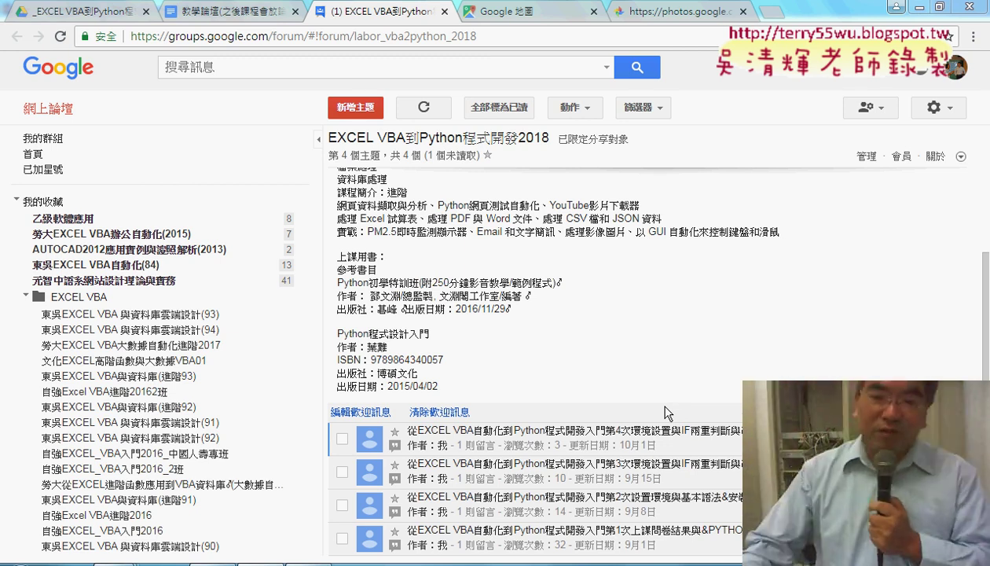
# - Open the fourth-session topic post and select the word IF in its first line
pyautogui.click(685, 440)
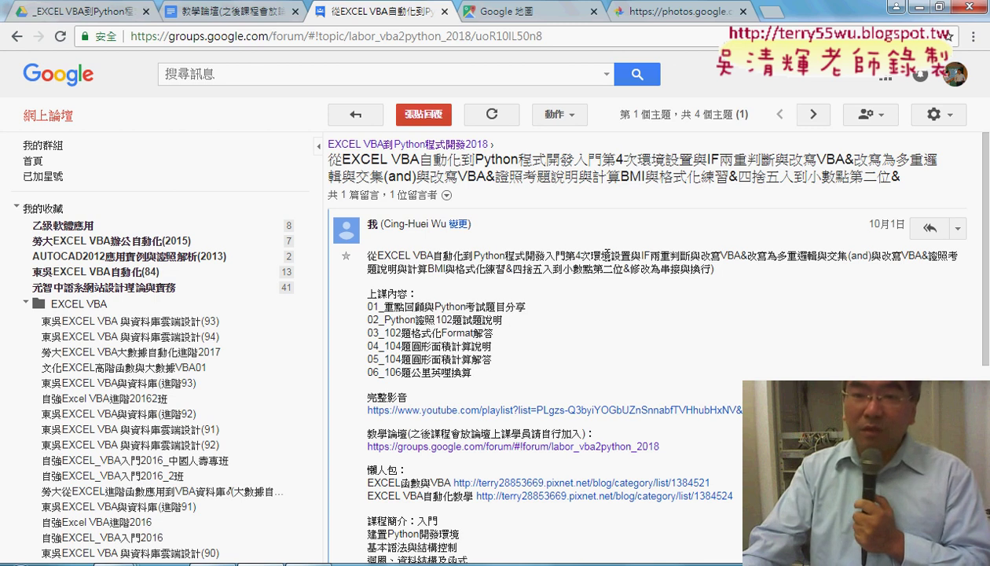
pyautogui.click(643, 256)
pyautogui.doubleClick(643, 255)
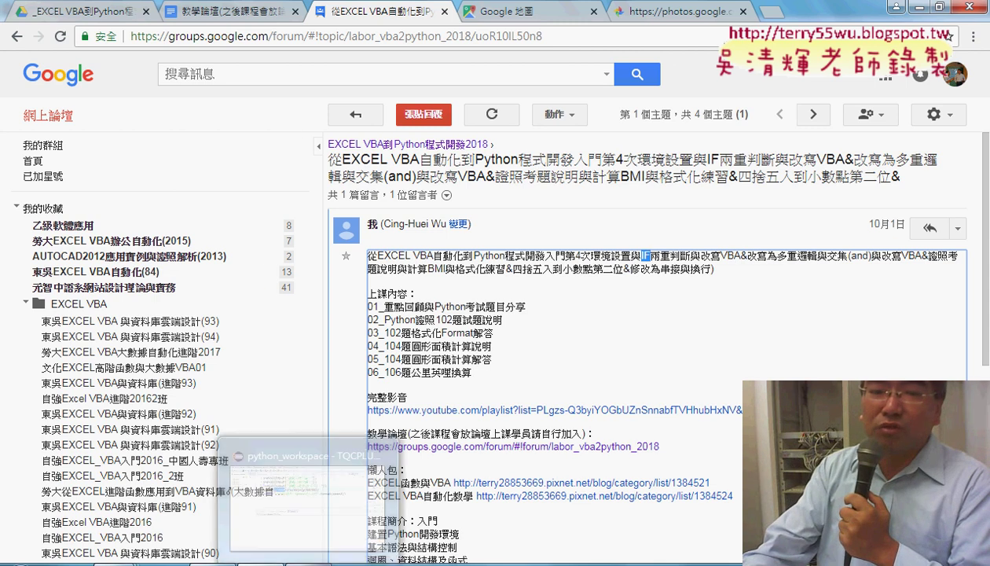
pyautogui.click(321, 528)
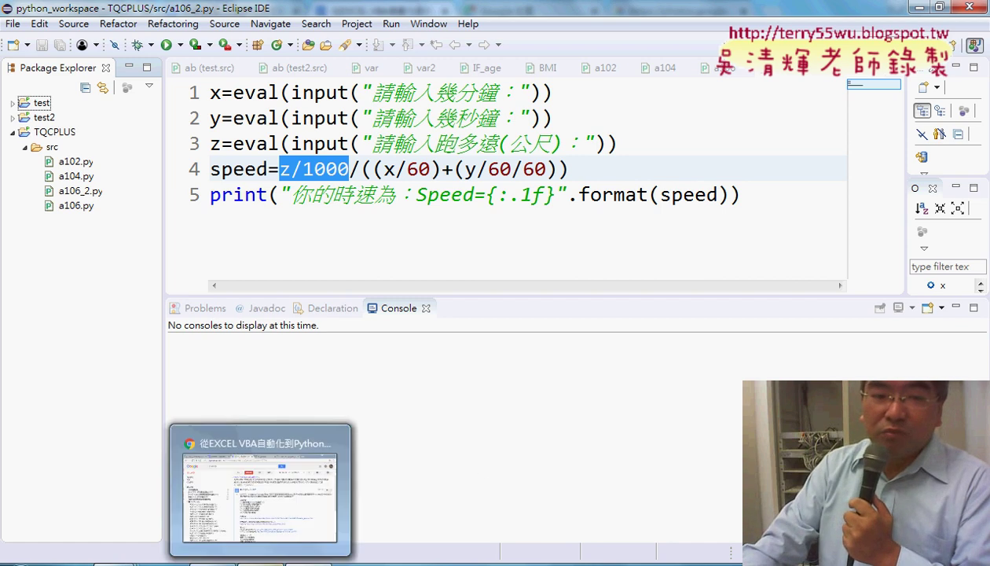
pyautogui.click(271, 562)
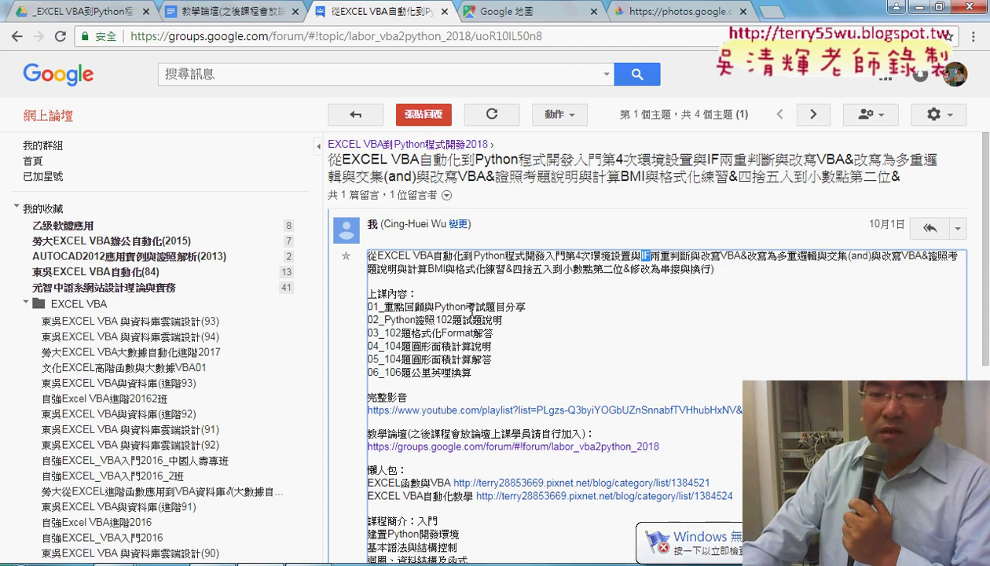
# - Highlight 考試題目分享, then open 目錄 from _雲端白板 › Python 3證照考試 in Drive
pyautogui.moveTo(466, 307); pyautogui.dragTo(526, 306)
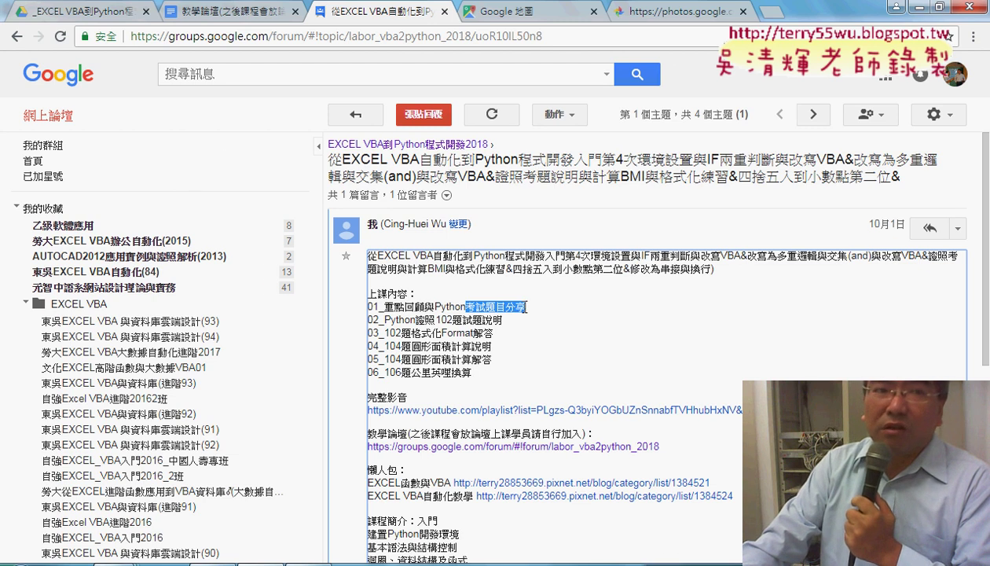
pyautogui.click(91, 12)
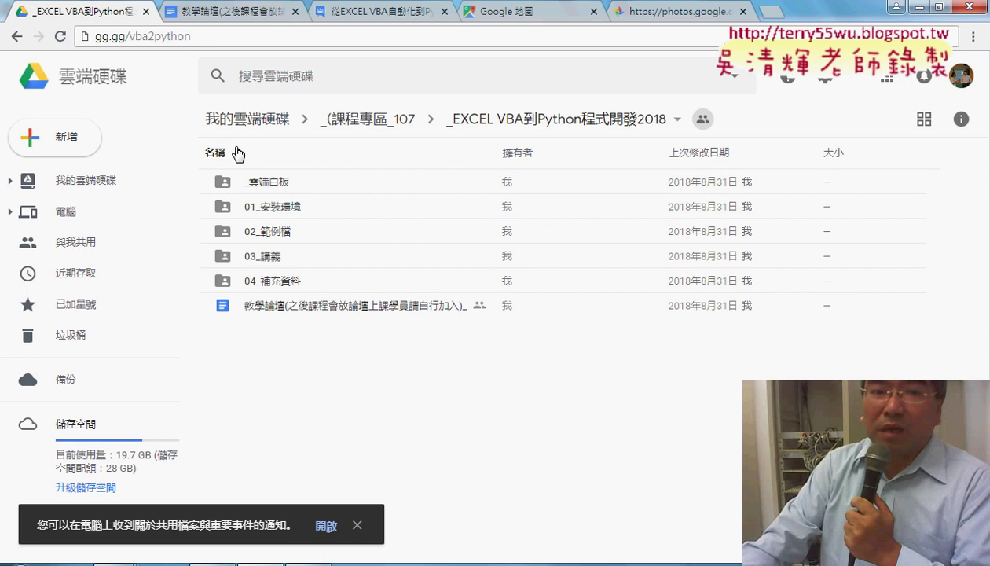
pyautogui.doubleClick(253, 183)
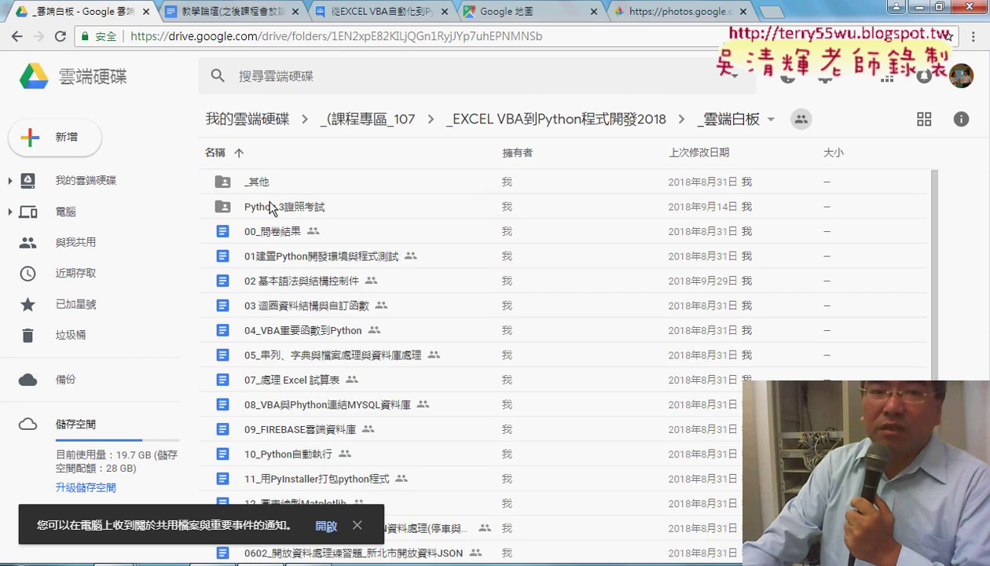
pyautogui.doubleClick(271, 208)
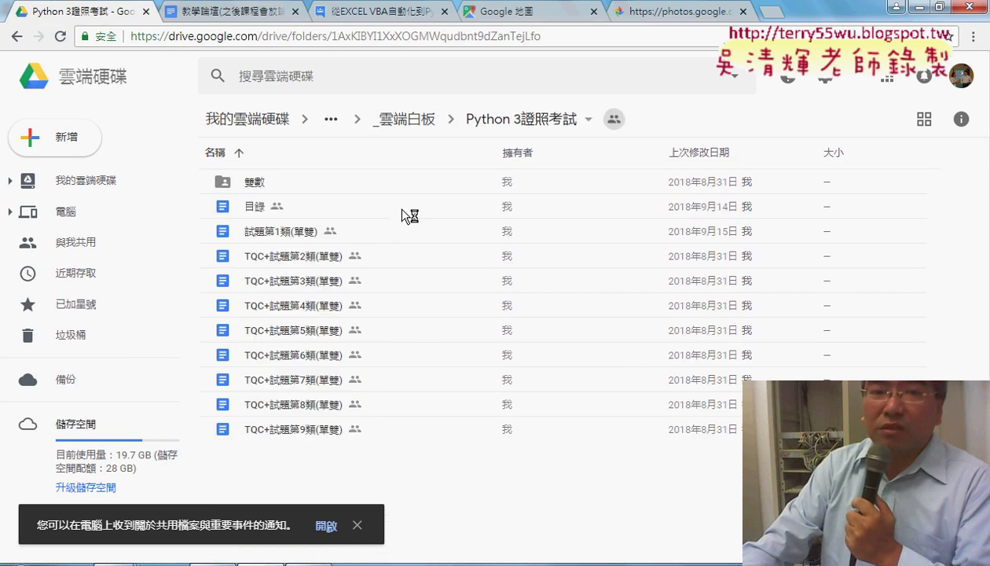
pyautogui.doubleClick(343, 209)
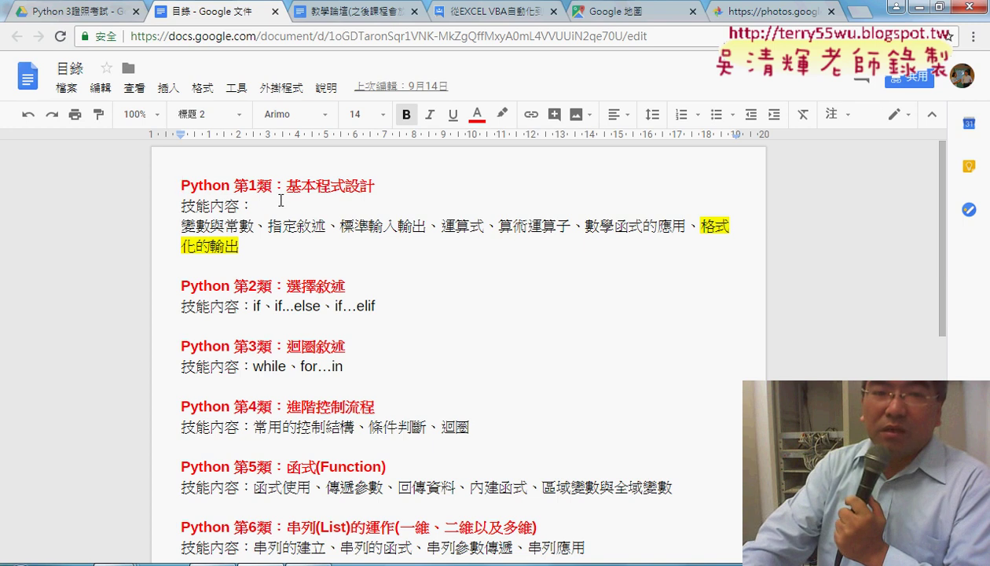
# - Highlight the 基本程式設計 and 選擇敘述 headings, point out if and elif, then return to Drive
pyautogui.moveTo(286, 185); pyautogui.dragTo(376, 184)
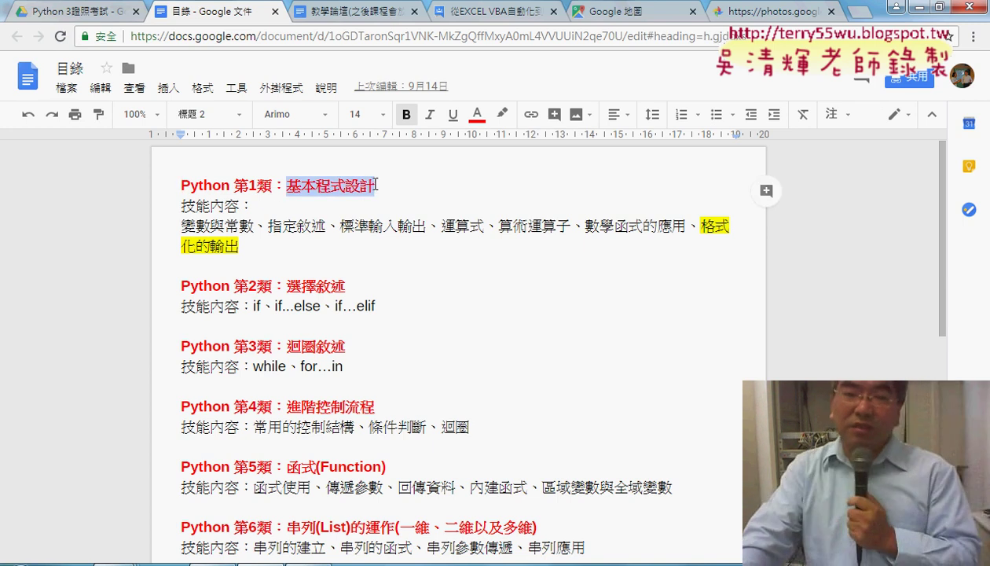
pyautogui.click(287, 286)
pyautogui.moveTo(292, 289); pyautogui.dragTo(346, 288)
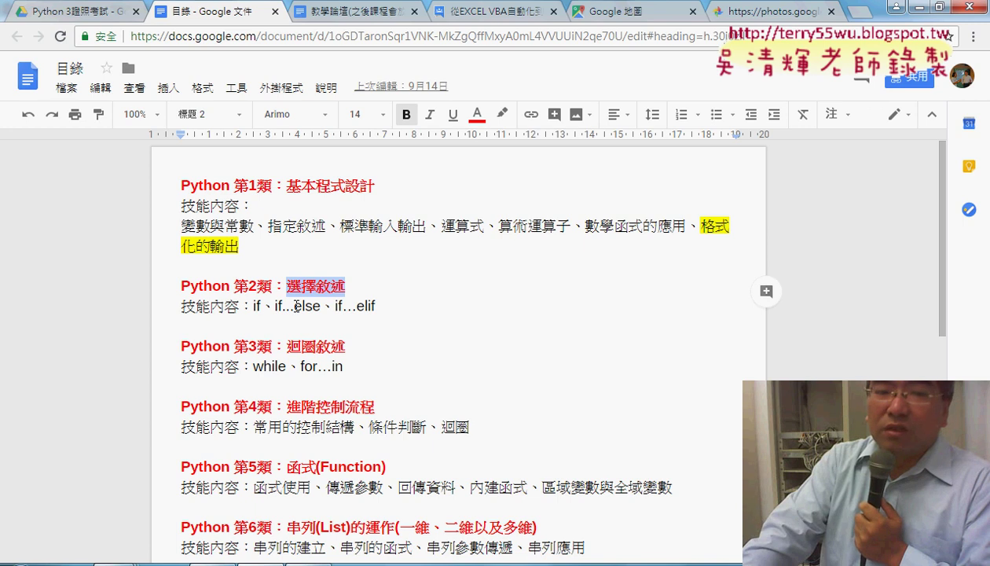
pyautogui.click(253, 306)
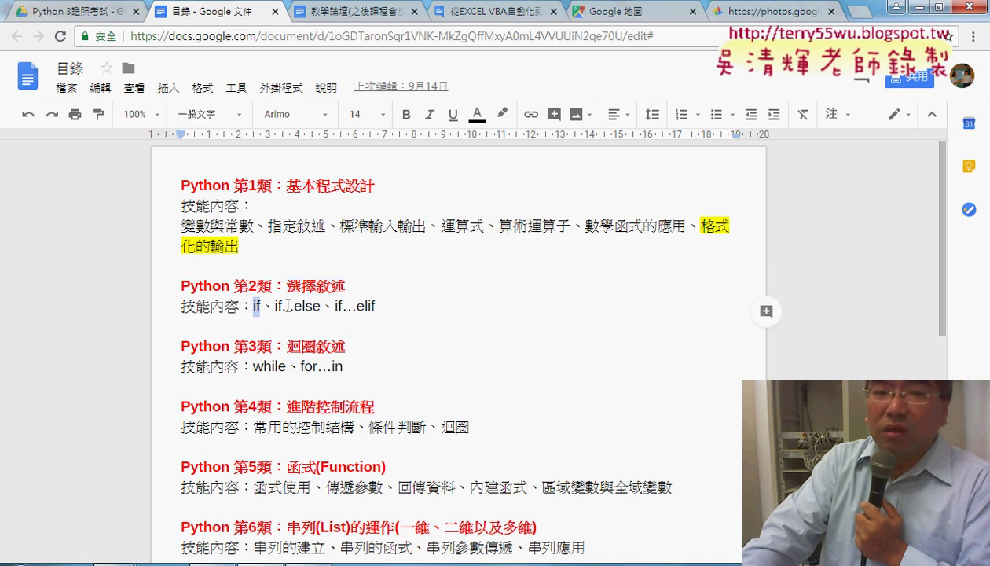
pyautogui.click(356, 305)
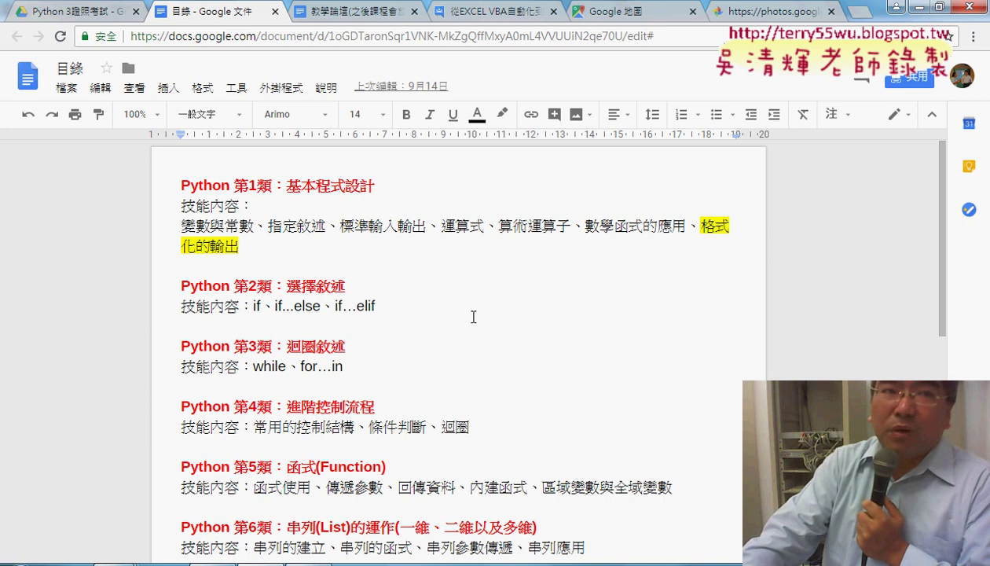
pyautogui.click(89, 14)
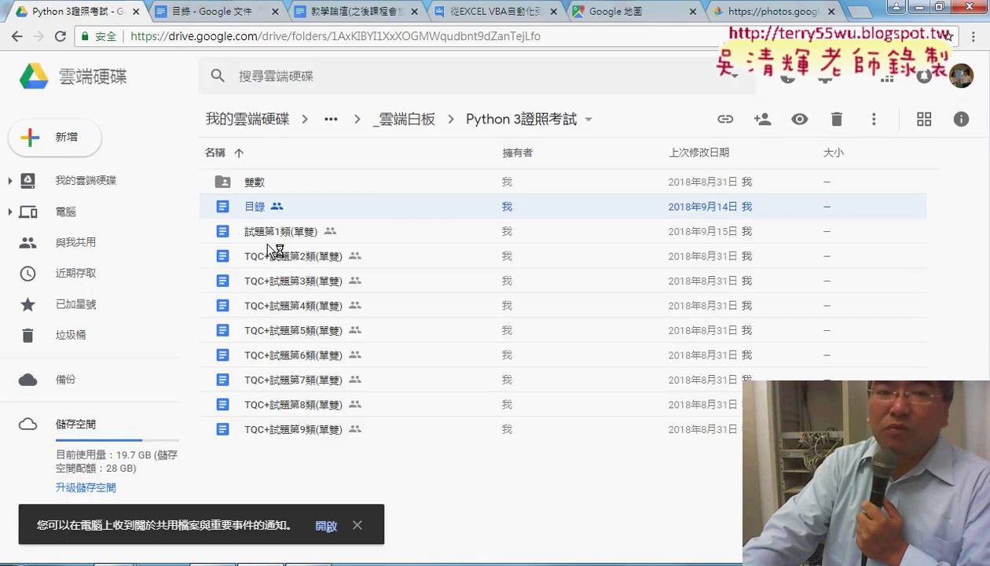
# - Open TQC+試題第2類 from the 雙數 folder, scroll down and highlight PYD202.py
pyautogui.doubleClick(270, 184)
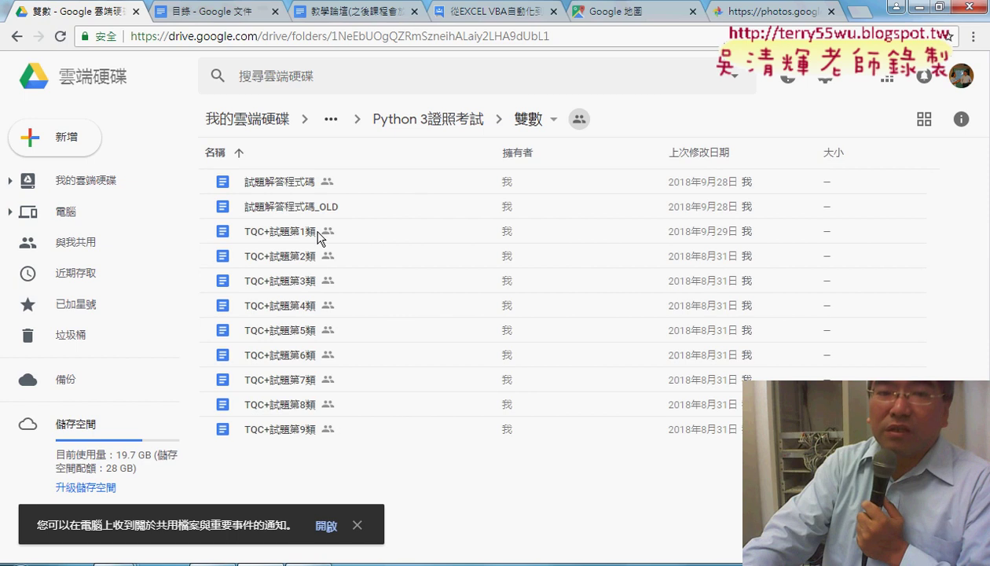
pyautogui.doubleClick(306, 256)
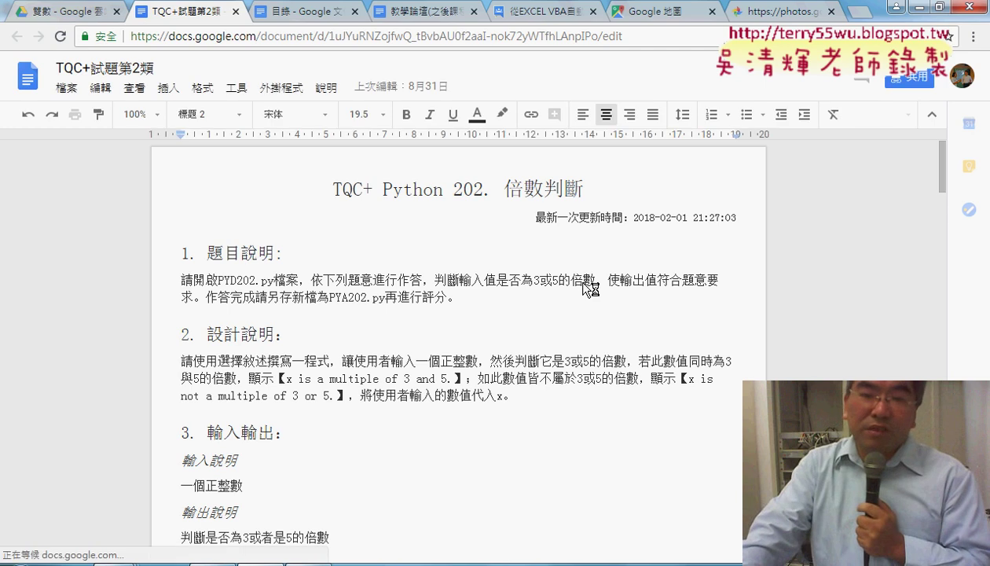
pyautogui.scroll(-2, 584, 285)
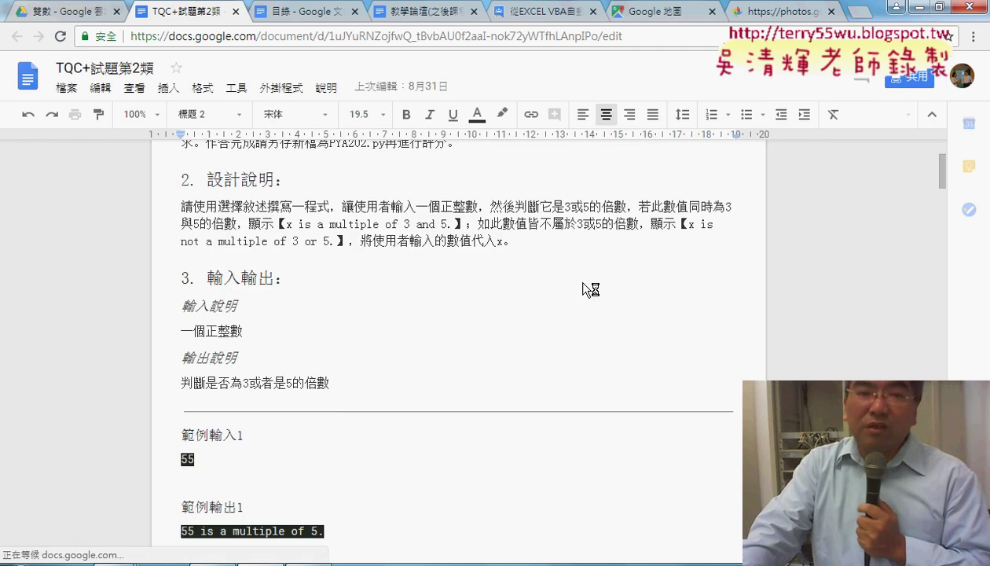
pyautogui.scroll(-1, 384, 293)
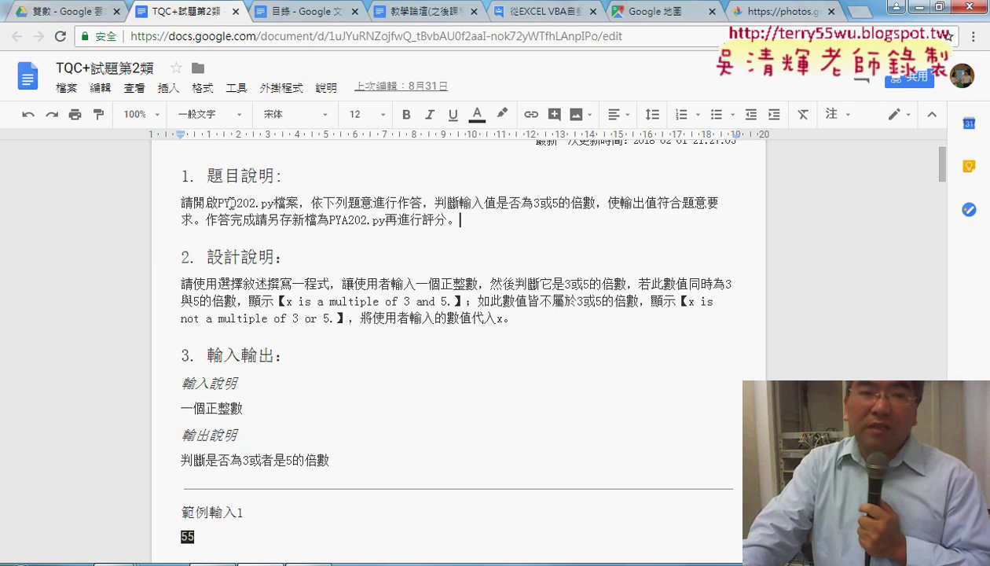
pyautogui.moveTo(218, 203); pyautogui.dragTo(272, 204)
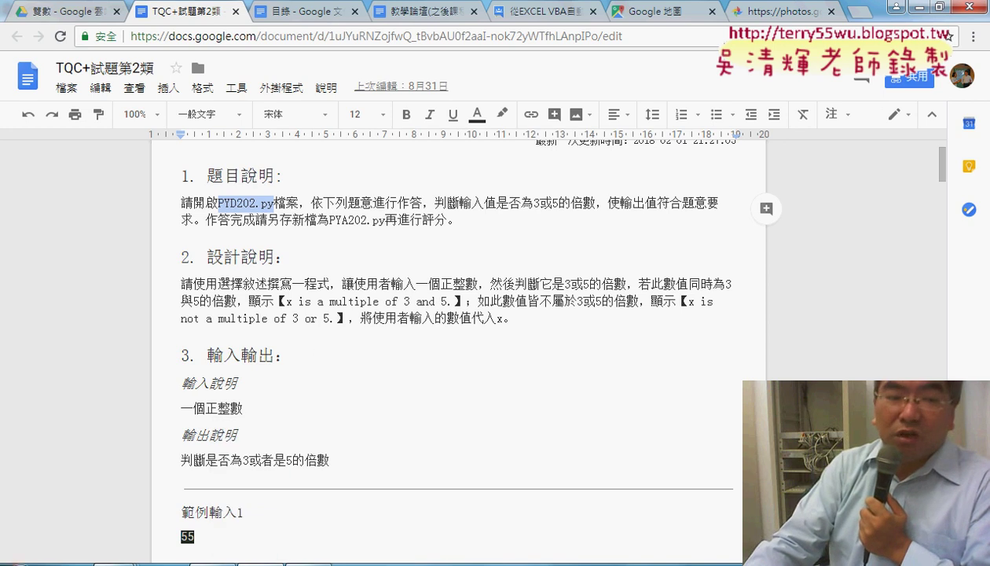
pyautogui.press('super')
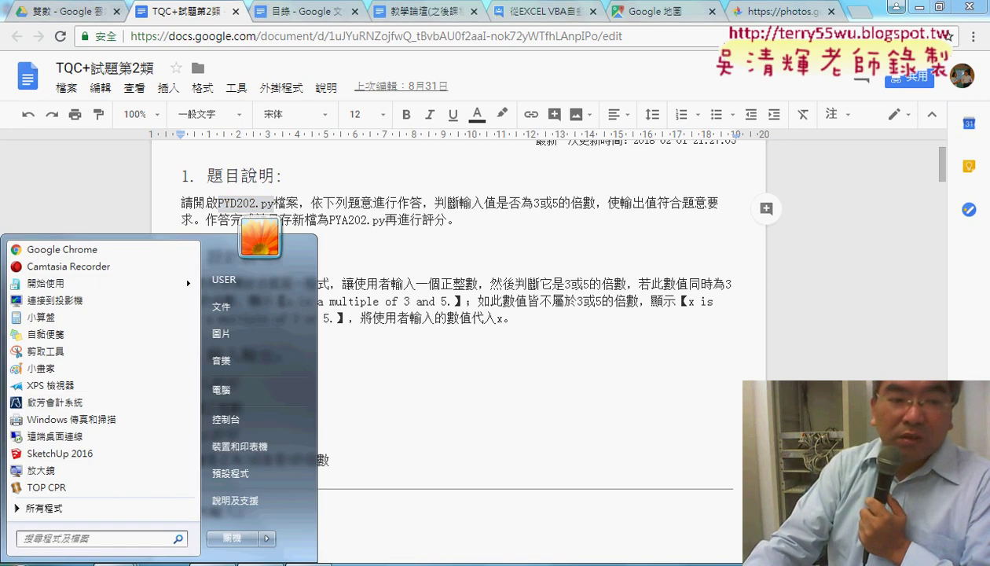
# - Dismiss the program list and highlight the file name PYA202.py
pyautogui.click(55, 507)
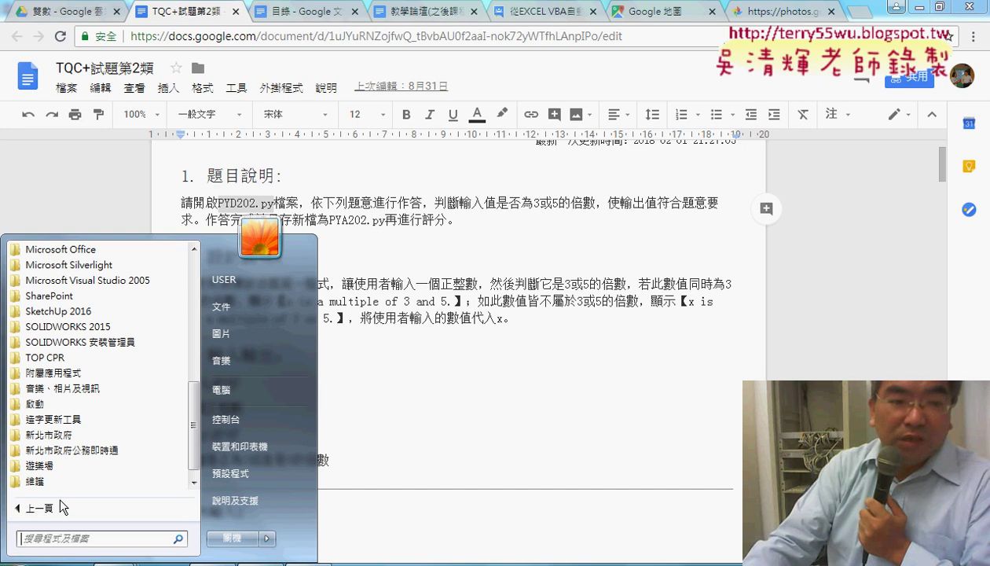
pyautogui.scroll(2, 91, 454)
pyautogui.scroll(1, 94, 449)
pyautogui.scroll(1, 98, 446)
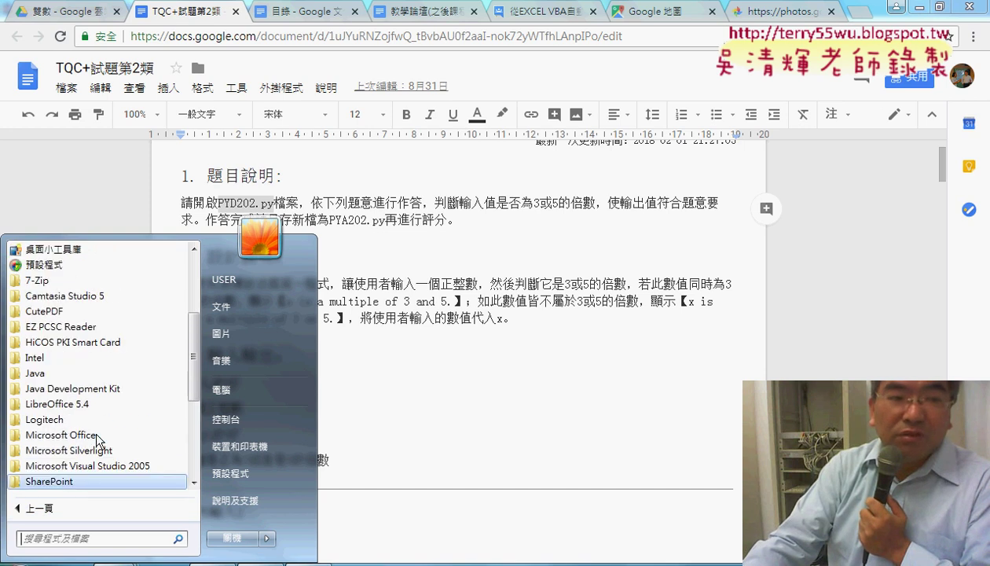
pyautogui.scroll(2, 101, 442)
pyautogui.press('Escape')
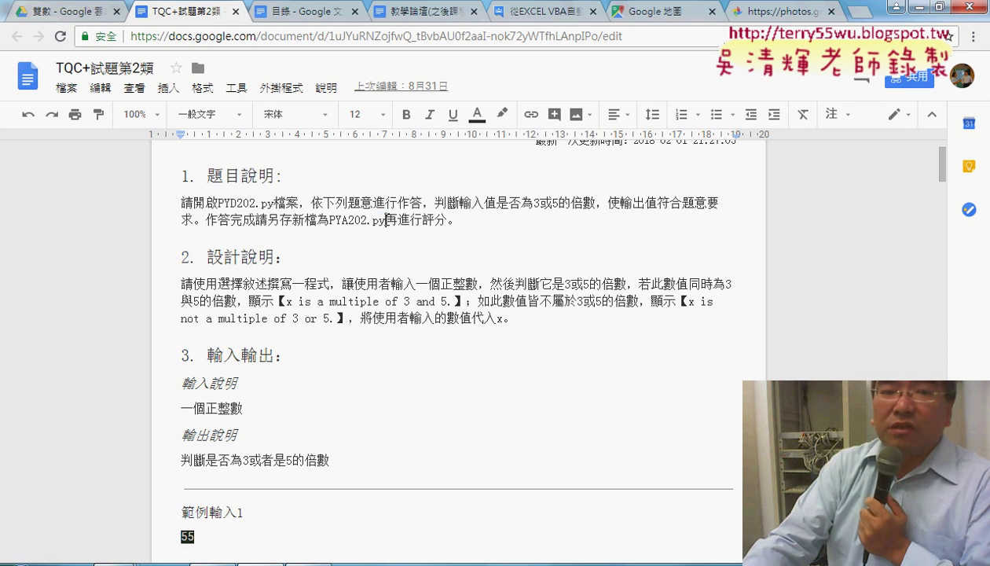
pyautogui.moveTo(386, 220); pyautogui.dragTo(322, 223)
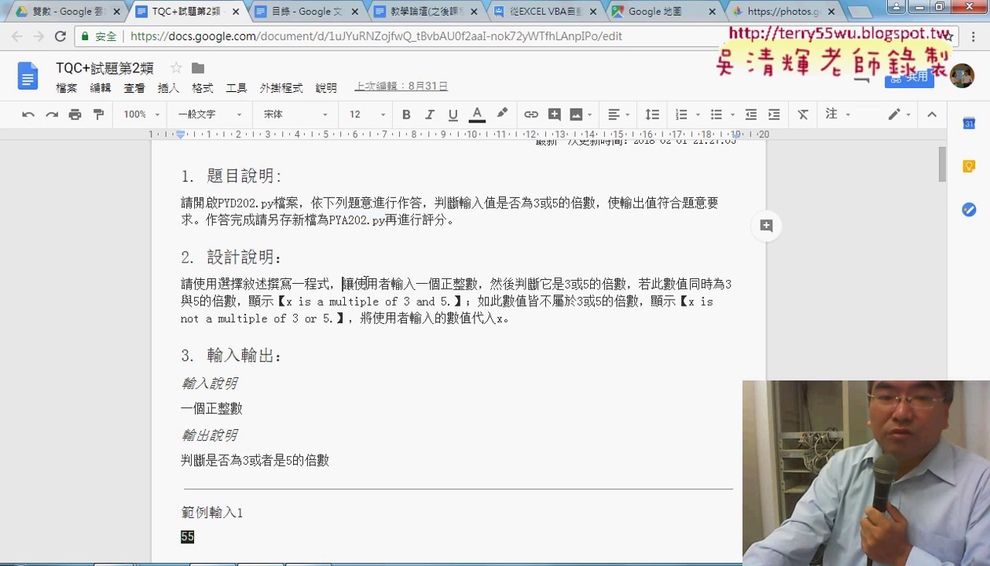
# - Highlight 讓使用者輸入一個正整數, review sample input 55 and its output, then select 3或5
pyautogui.moveTo(340, 283); pyautogui.dragTo(452, 284)
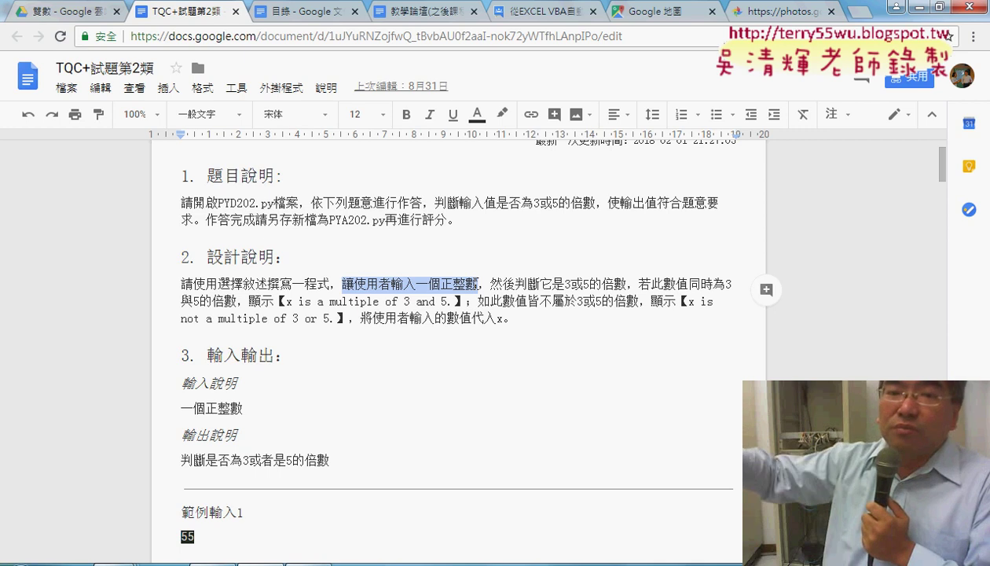
pyautogui.scroll(-1, 474, 318)
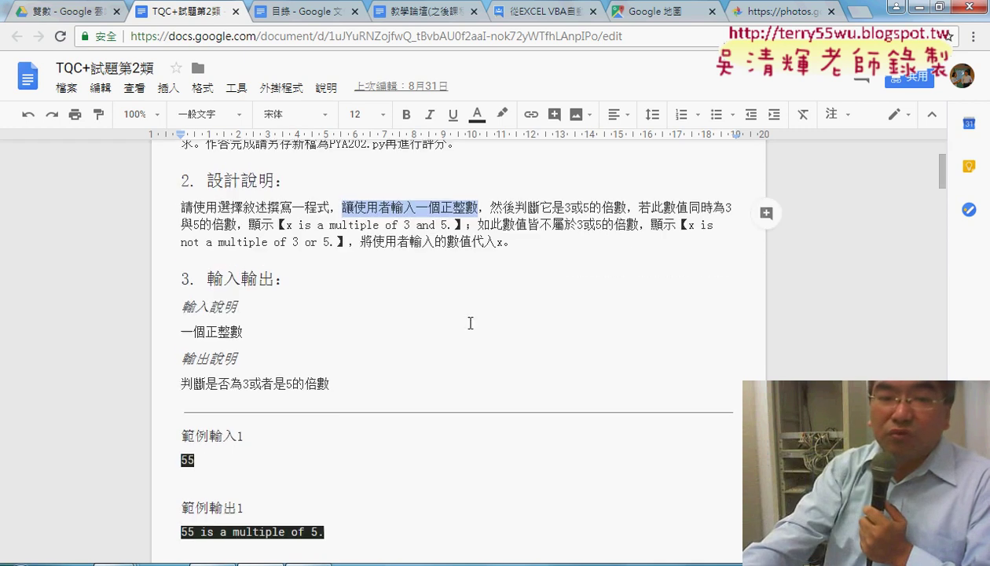
pyautogui.click(195, 459)
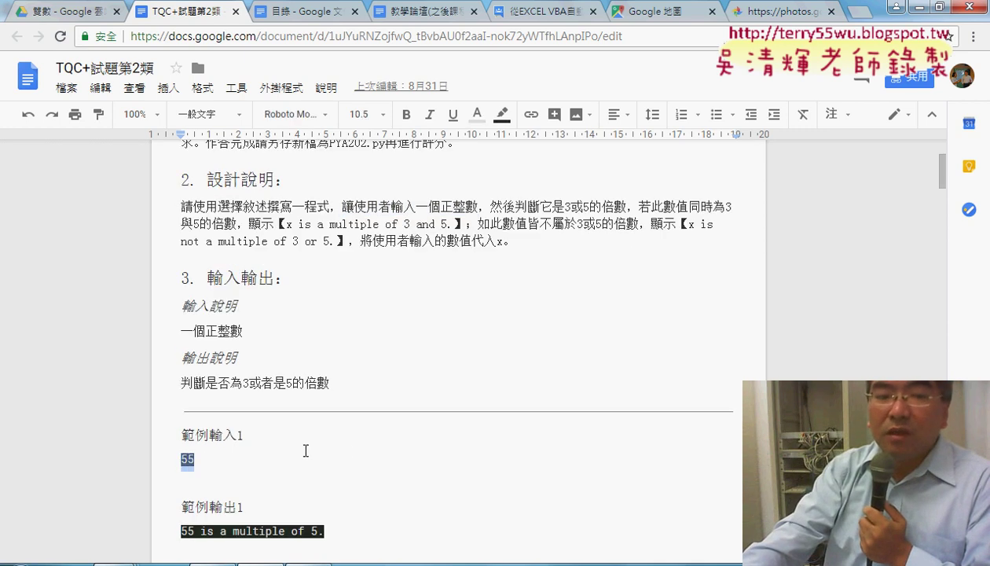
pyautogui.scroll(-1, 348, 449)
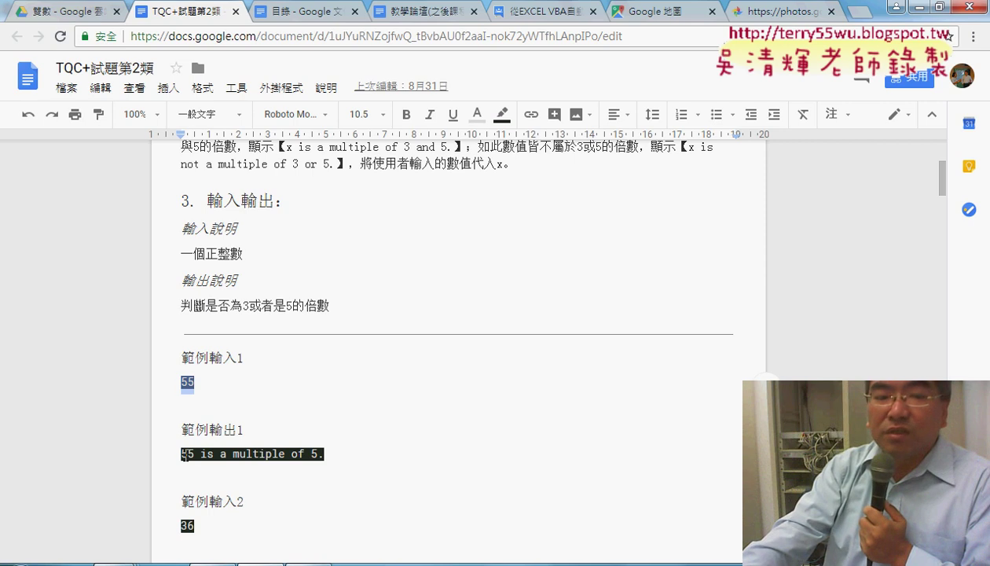
pyautogui.moveTo(184, 454)
pyautogui.mouseDown()
pyautogui.moveTo(314, 440)
pyautogui.moveTo(201, 454)
pyautogui.mouseUp()
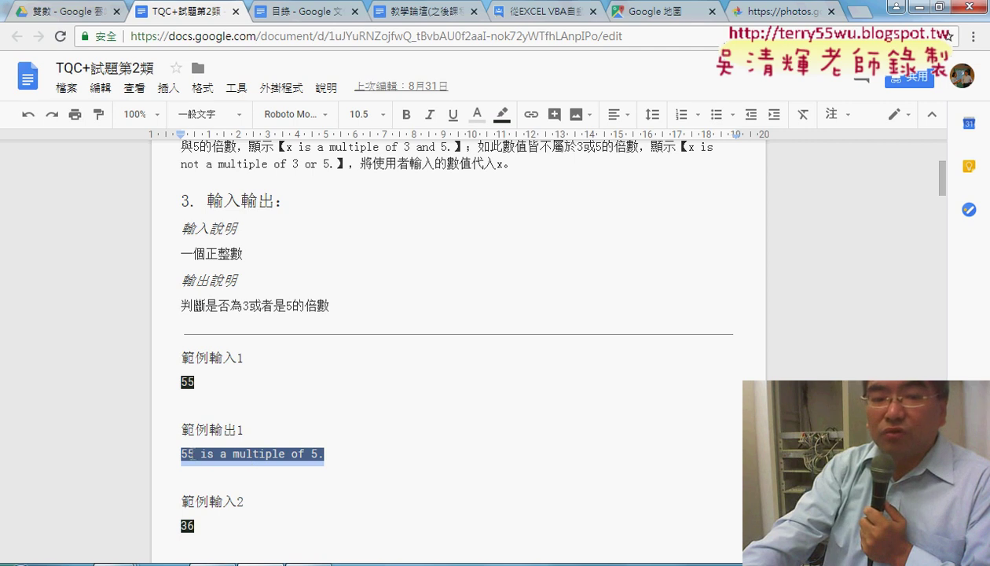
pyautogui.click(266, 455)
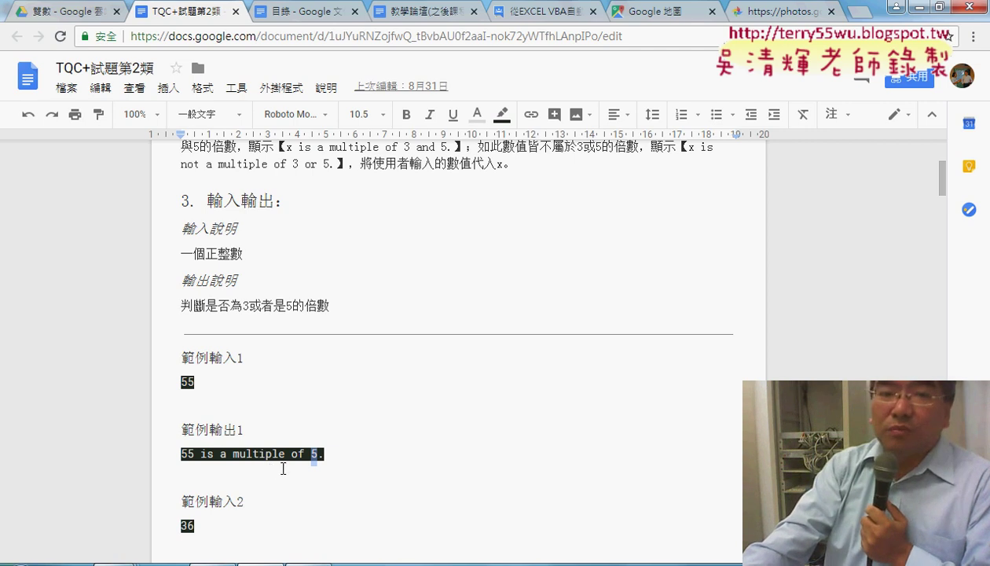
pyautogui.scroll(2, 283, 467)
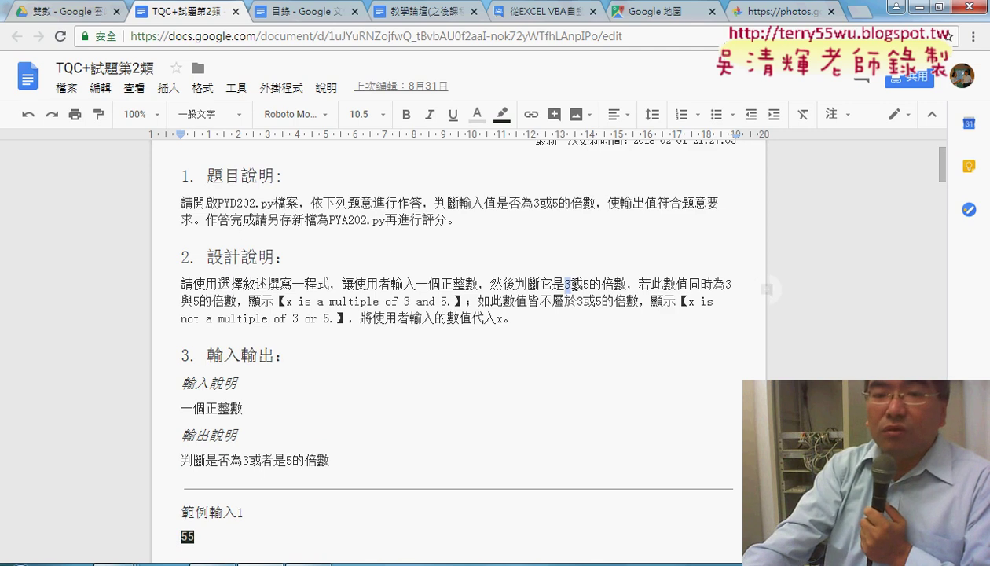
pyautogui.moveTo(569, 284); pyautogui.dragTo(590, 286)
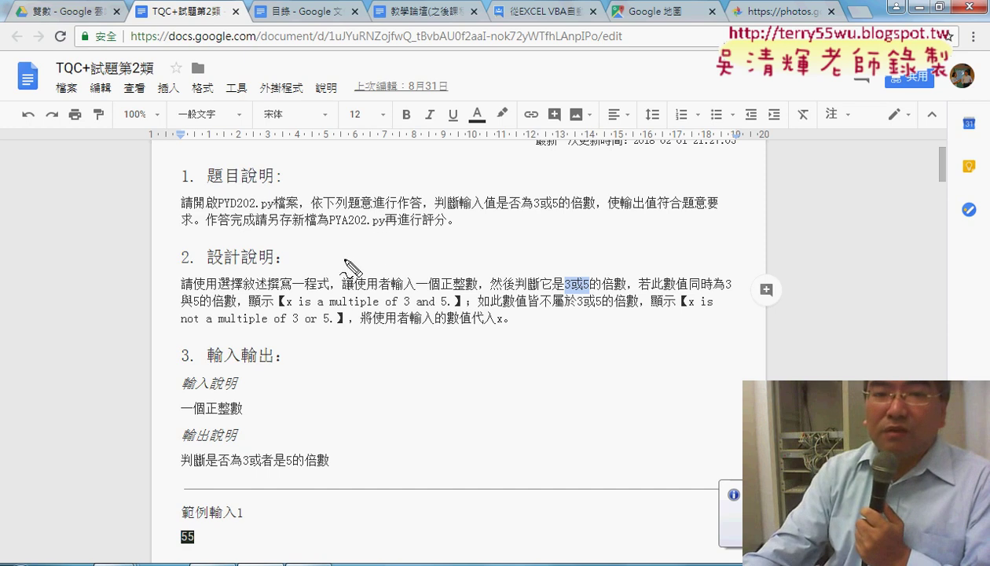
# - Handwrite red if and And over the design text, plus a note and a % sign
pyautogui.moveTo(391, 246); pyautogui.dragTo(391, 262)
pyautogui.moveTo(409, 226)
pyautogui.mouseDown()
pyautogui.moveTo(401, 262)
pyautogui.moveTo(411, 246)
pyautogui.moveTo(390, 236)
pyautogui.mouseUp()
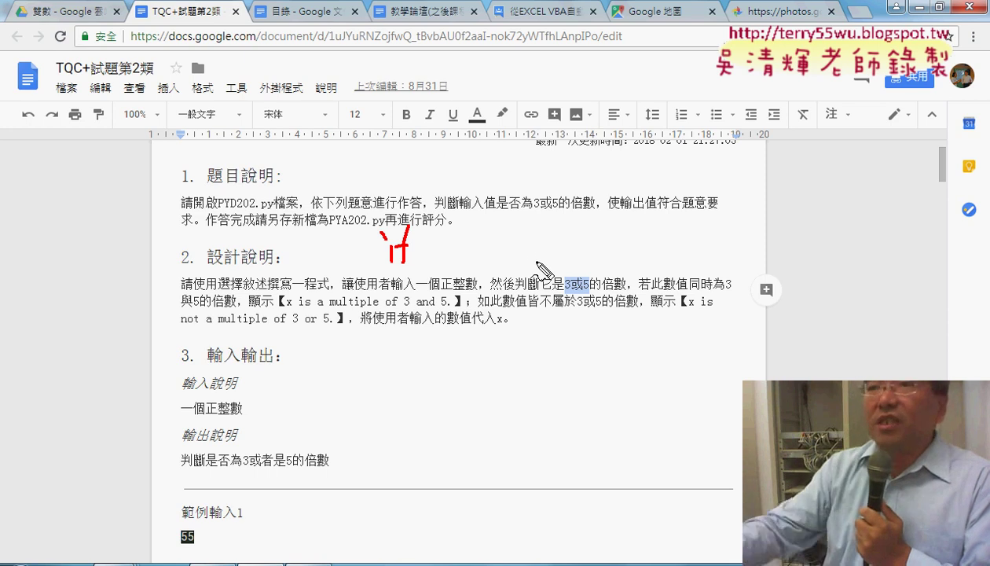
pyautogui.moveTo(519, 267)
pyautogui.mouseDown()
pyautogui.moveTo(532, 229)
pyautogui.moveTo(543, 275)
pyautogui.mouseUp()
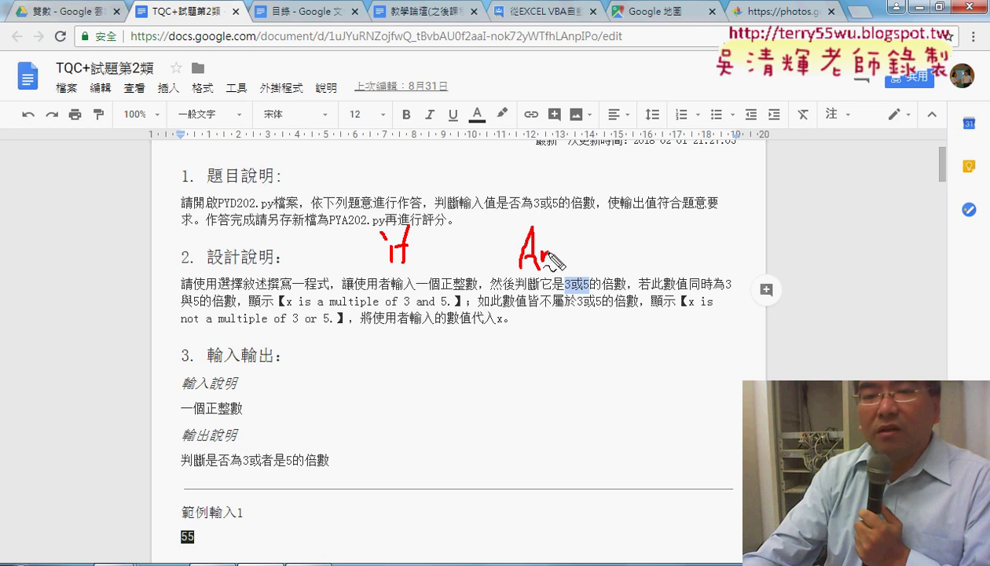
pyautogui.moveTo(574, 224)
pyautogui.mouseDown()
pyautogui.moveTo(570, 260)
pyautogui.moveTo(585, 271)
pyautogui.mouseUp()
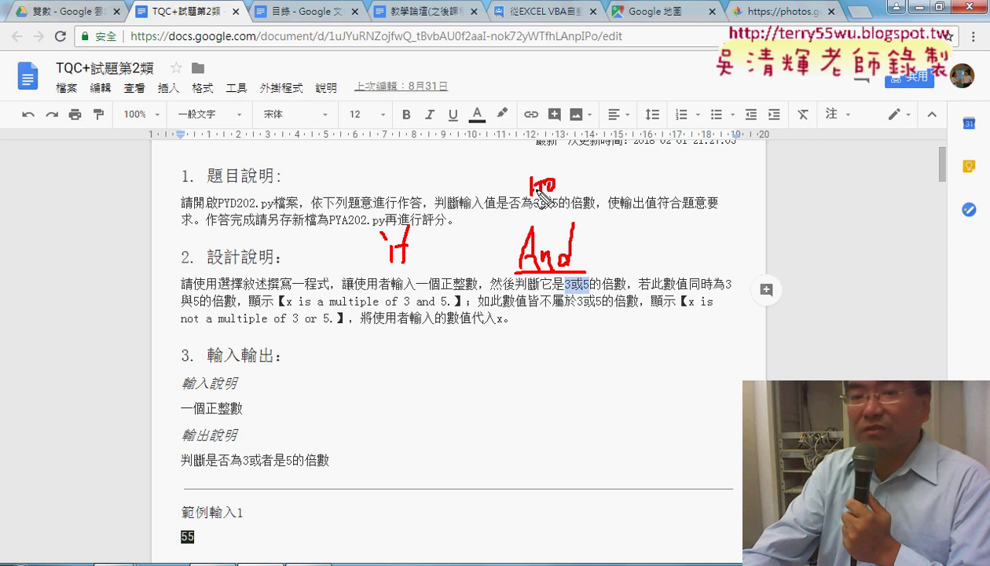
pyautogui.moveTo(550, 193); pyautogui.dragTo(569, 154)
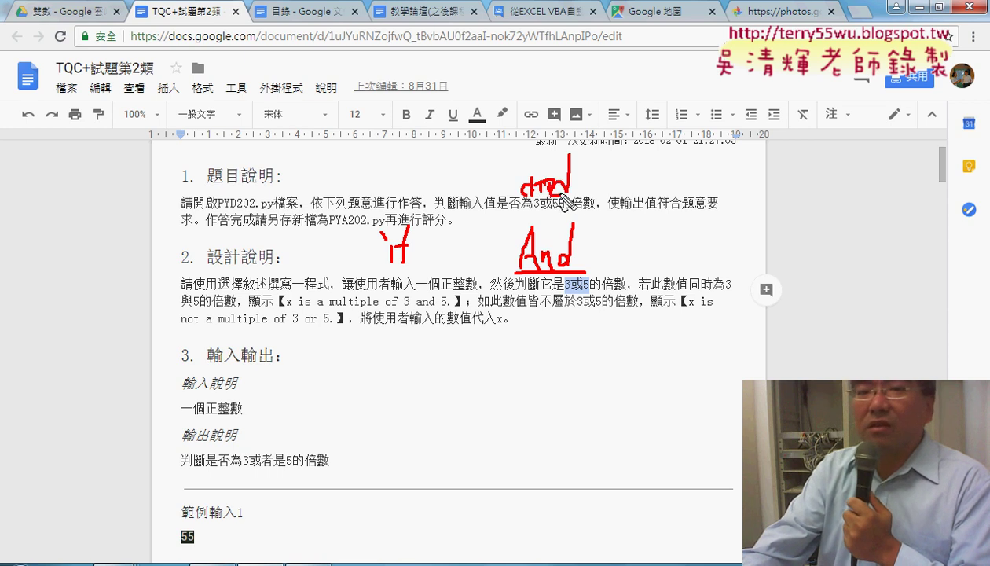
pyautogui.moveTo(522, 206); pyautogui.dragTo(561, 205)
pyautogui.moveTo(479, 209)
pyautogui.mouseDown()
pyautogui.moveTo(462, 248)
pyautogui.moveTo(455, 228)
pyautogui.moveTo(476, 246)
pyautogui.moveTo(469, 260)
pyautogui.mouseUp()
# - Rewrite the misspelled note as mod =0, add ==0 after %, and underline the not-a-multiple message
pyautogui.moveTo(517, 188); pyautogui.dragTo(571, 184)
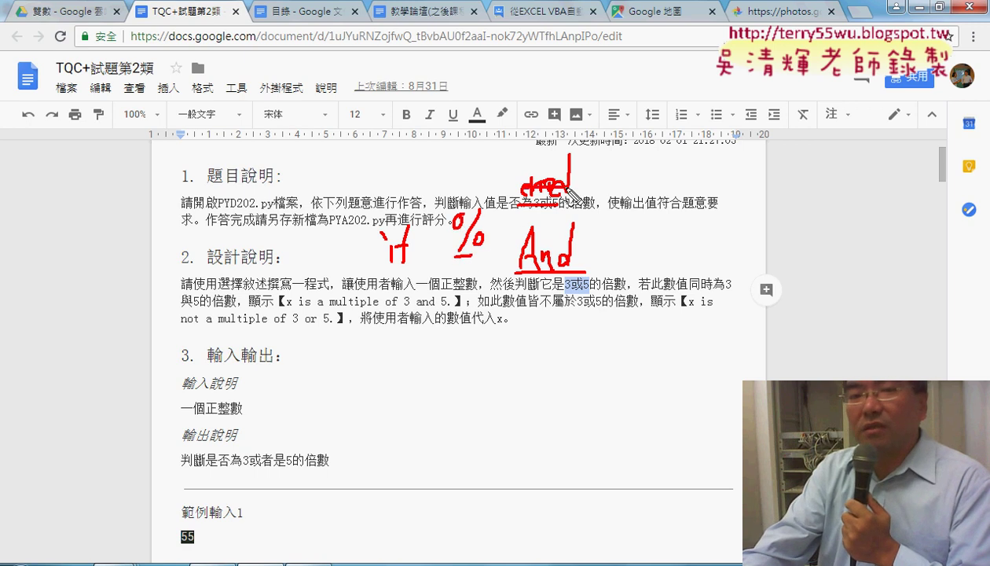
pyautogui.moveTo(520, 141)
pyautogui.mouseDown()
pyautogui.moveTo(537, 161)
pyautogui.moveTo(554, 143)
pyautogui.moveTo(588, 173)
pyautogui.moveTo(512, 177)
pyautogui.mouseUp()
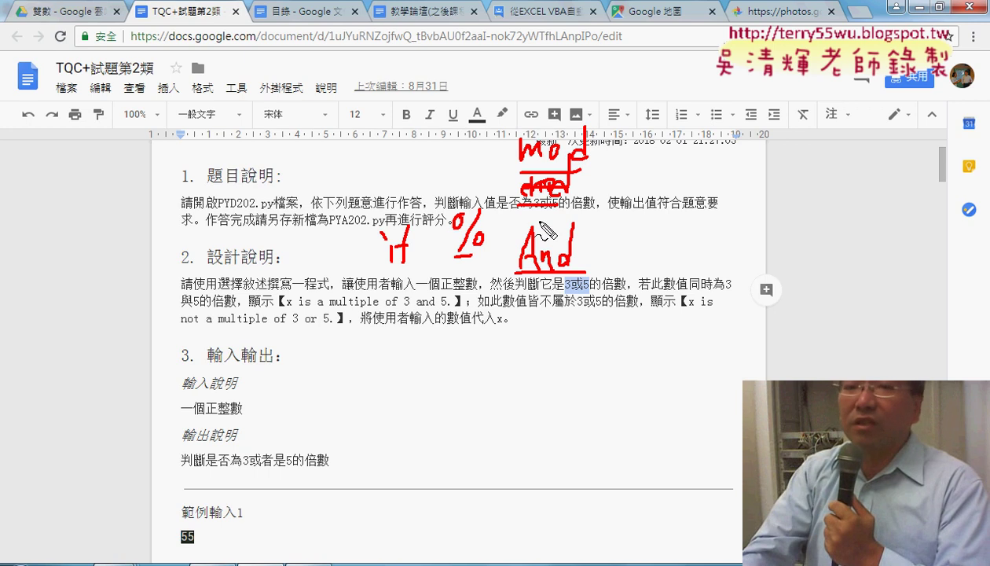
pyautogui.moveTo(496, 211); pyautogui.dragTo(531, 211)
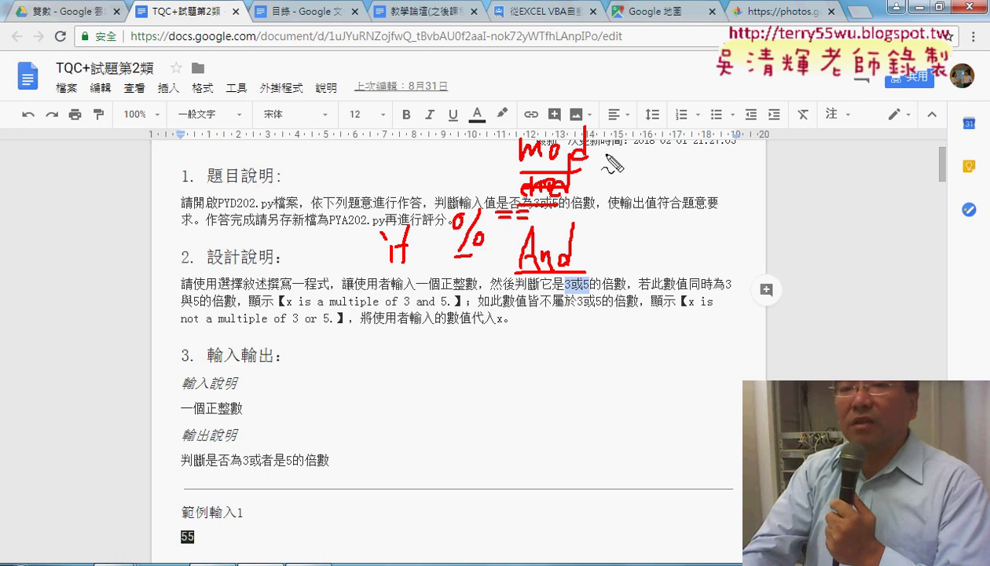
pyautogui.moveTo(604, 161); pyautogui.dragTo(619, 161)
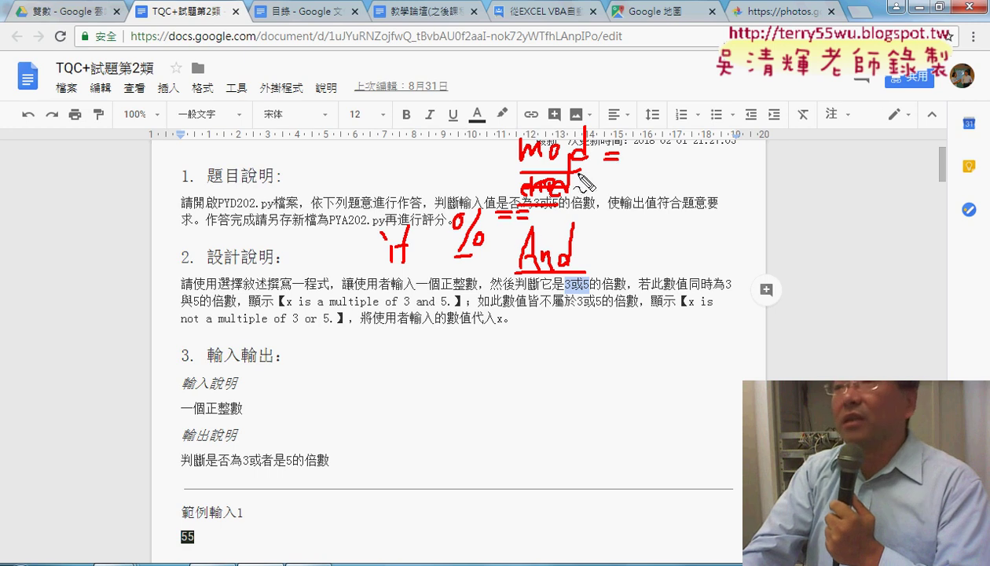
pyautogui.moveTo(560, 206); pyautogui.dragTo(561, 209)
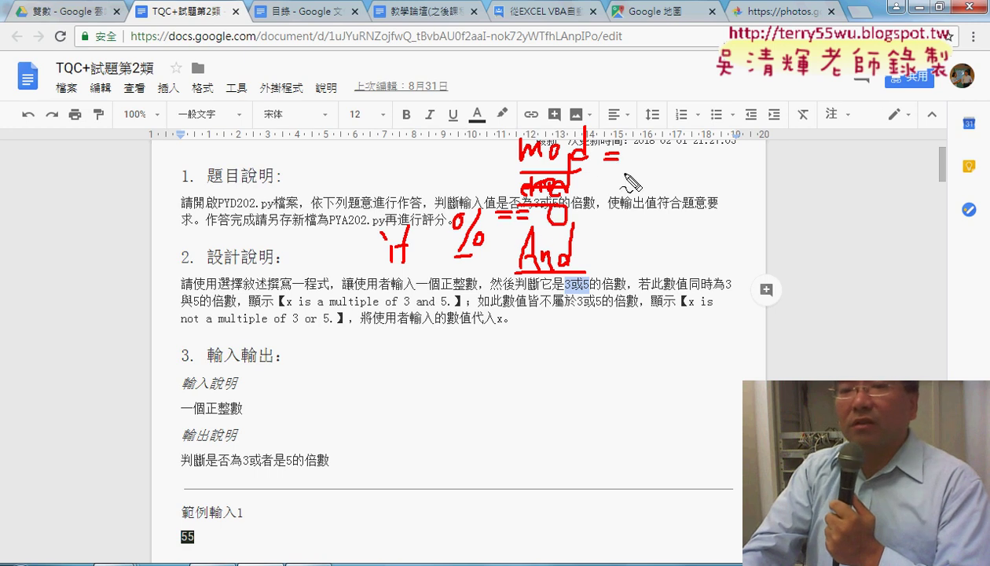
pyautogui.moveTo(629, 152); pyautogui.dragTo(627, 161)
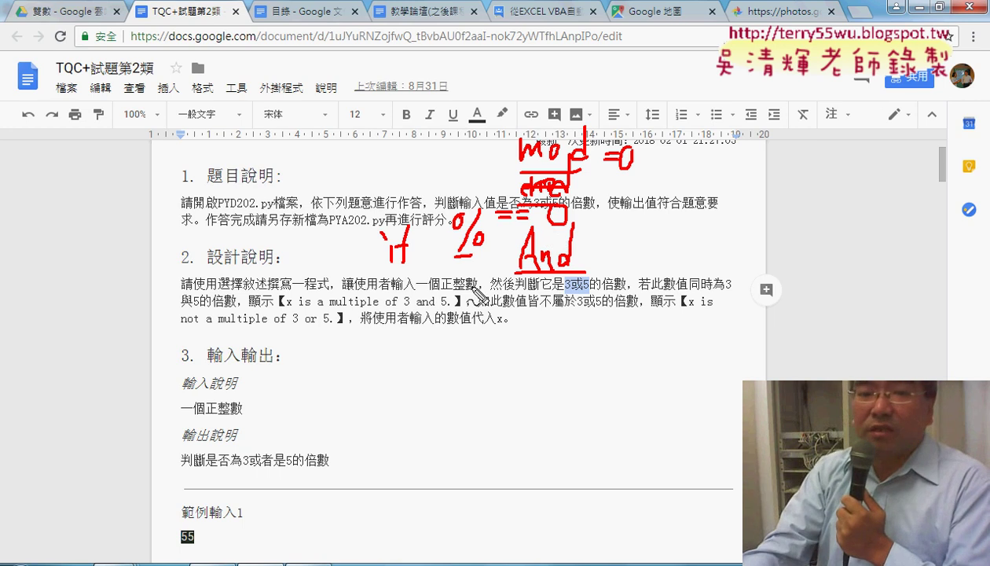
pyautogui.moveTo(289, 315); pyautogui.dragTo(444, 316)
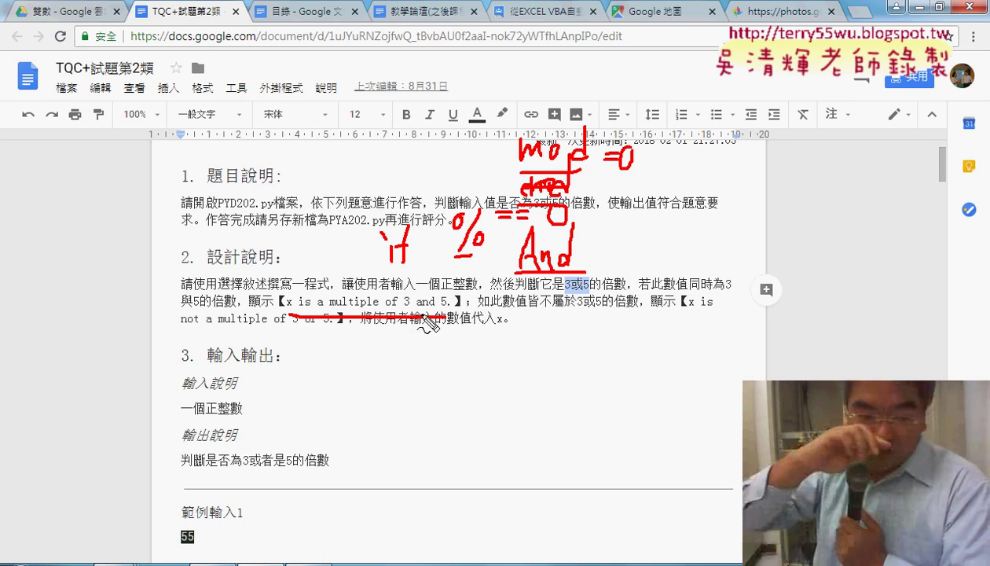
# - Clear the red ink and switch through Drive to the 目錄 outline document
pyautogui.press('Escape')
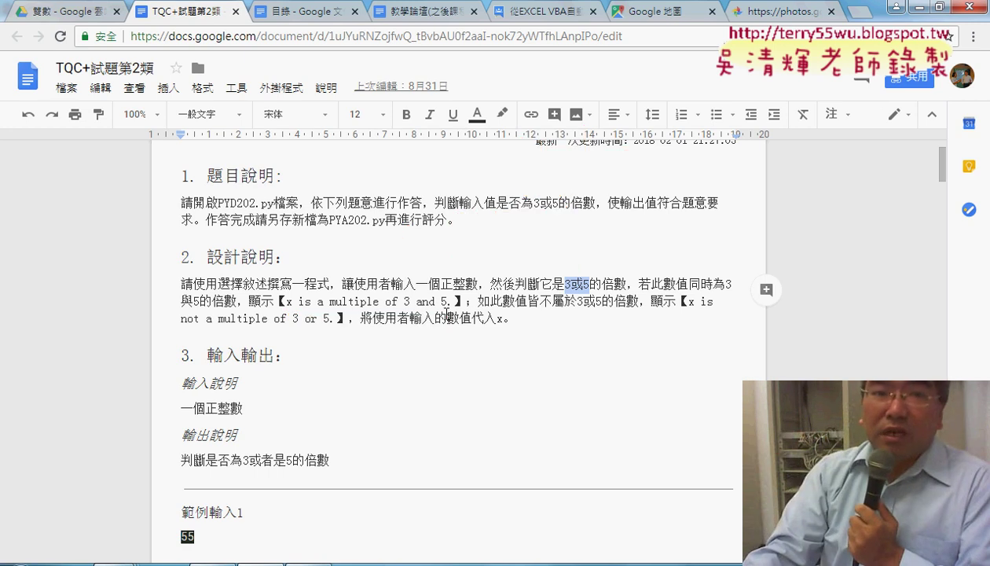
pyautogui.click(64, 11)
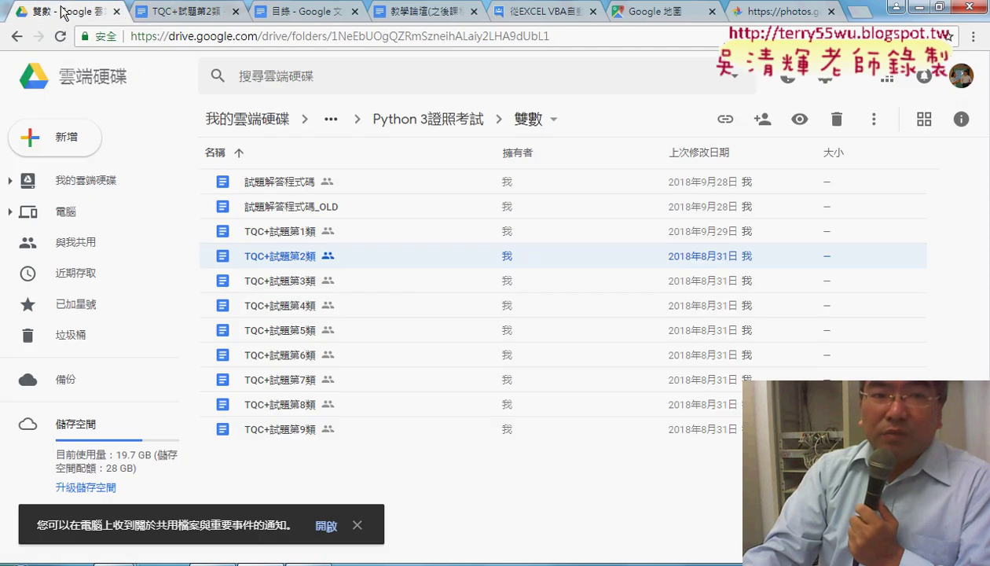
pyautogui.click(310, 11)
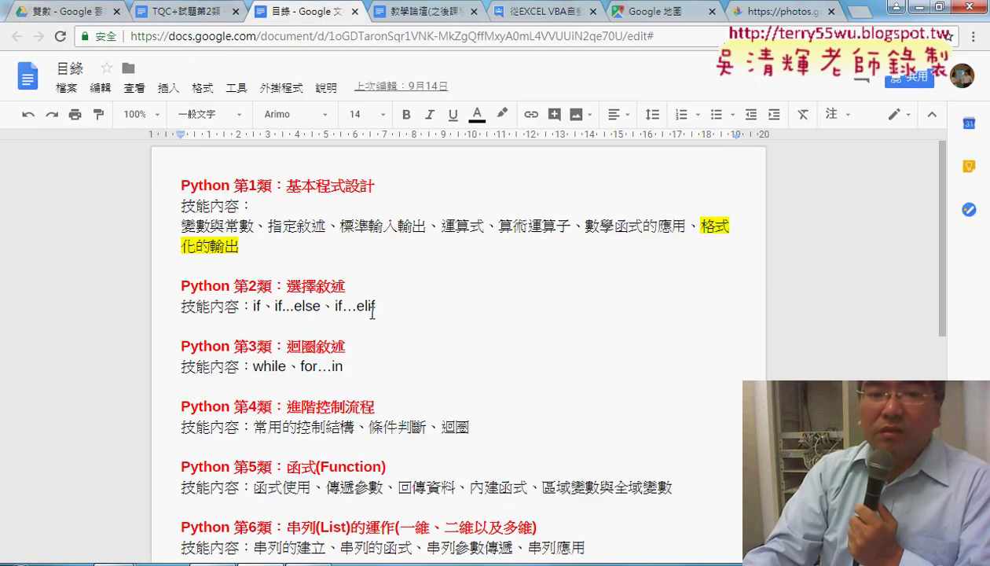
pyautogui.moveTo(383, 306); pyautogui.dragTo(176, 184)
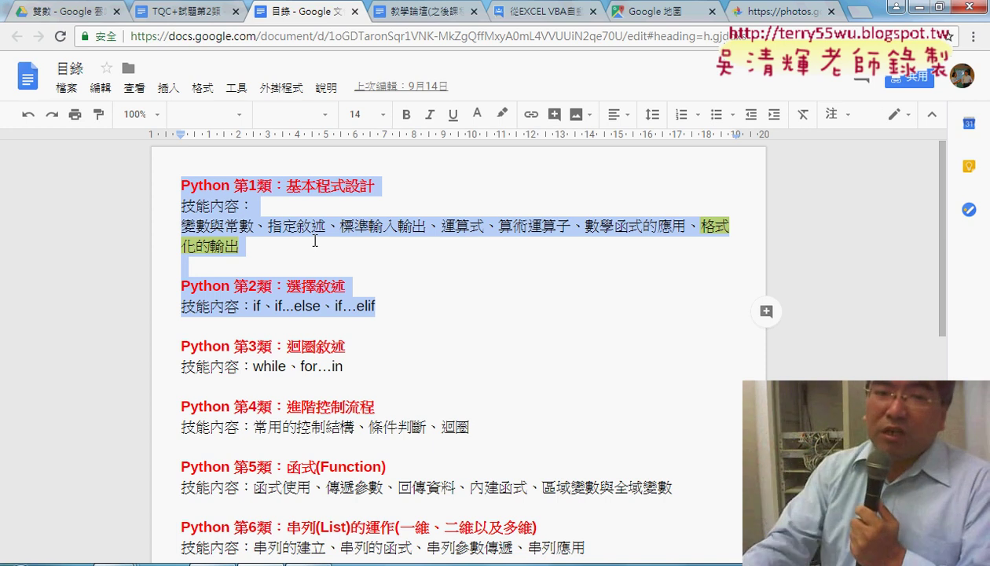
pyautogui.click(329, 242)
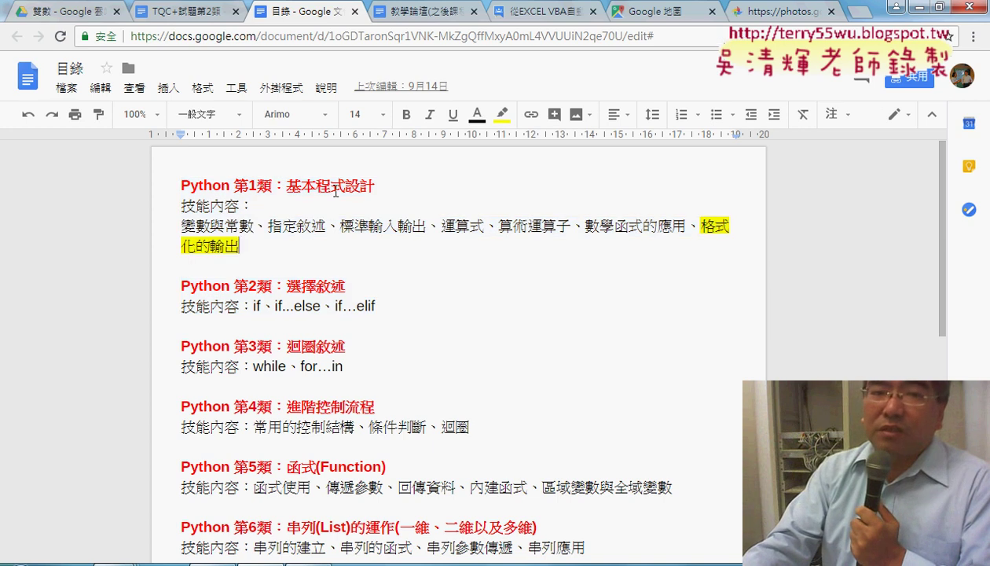
pyautogui.moveTo(292, 191); pyautogui.dragTo(345, 189)
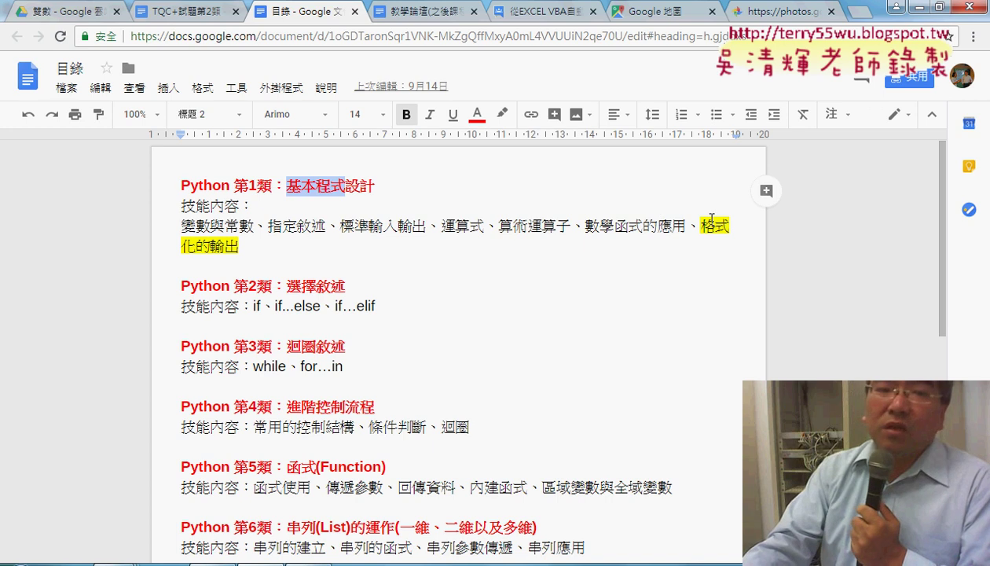
pyautogui.moveTo(346, 285); pyautogui.dragTo(285, 284)
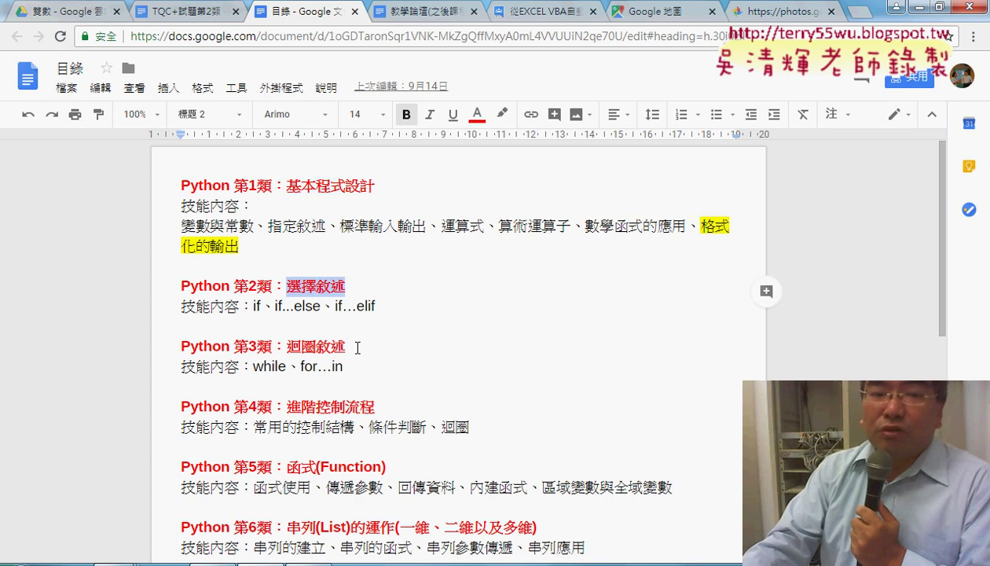
pyautogui.moveTo(356, 347); pyautogui.dragTo(286, 346)
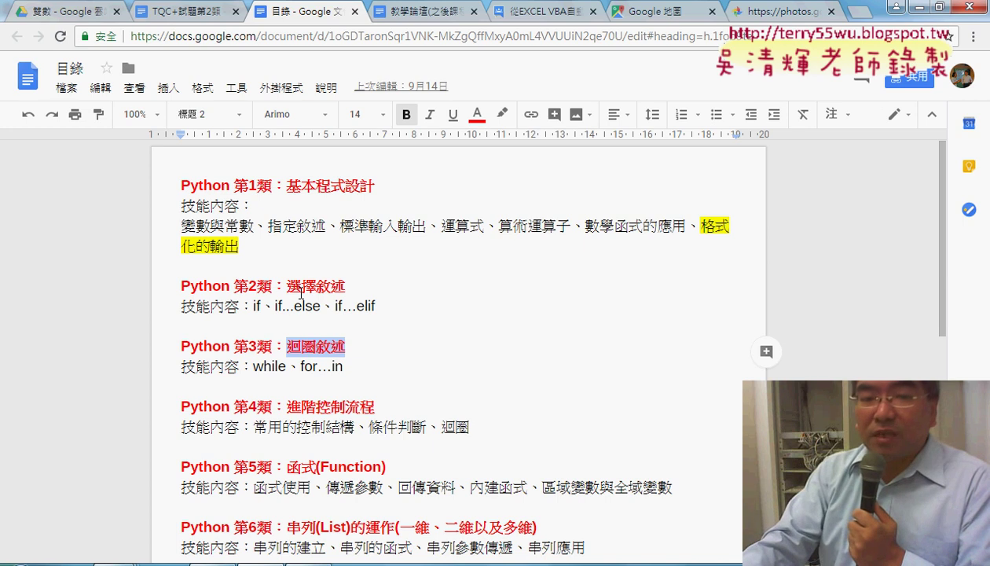
pyautogui.click(301, 292)
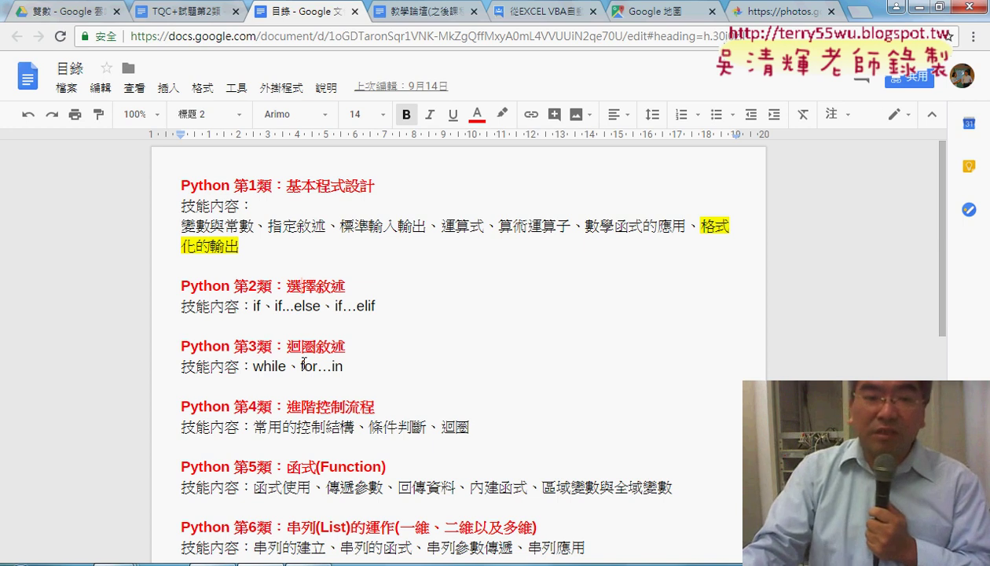
pyautogui.click(304, 364)
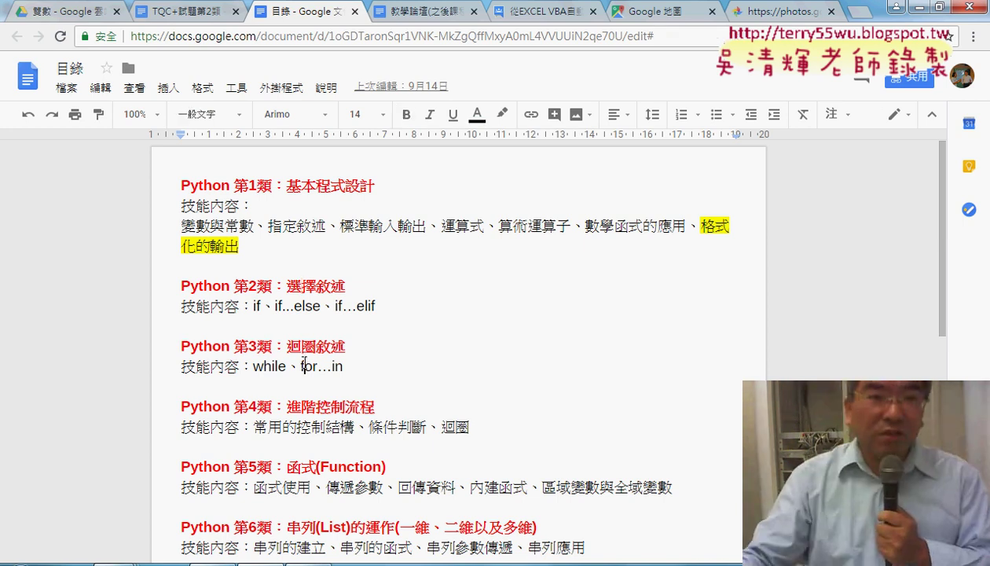
# - Switch back to TQC+試題第2類 and scroll to PYD202's sample inputs and outputs 3 and 4
pyautogui.click(190, 16)
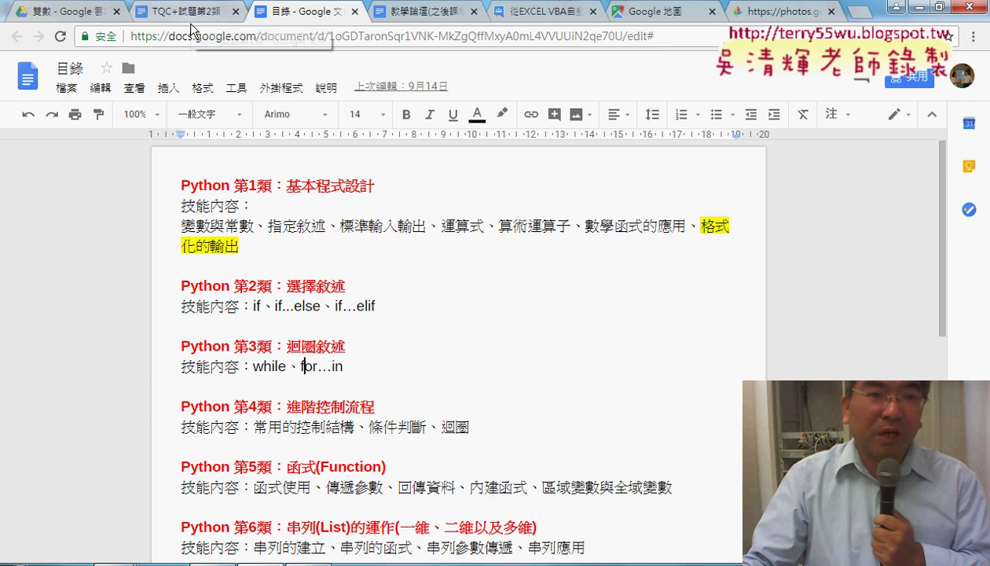
pyautogui.scroll(1, 294, 310)
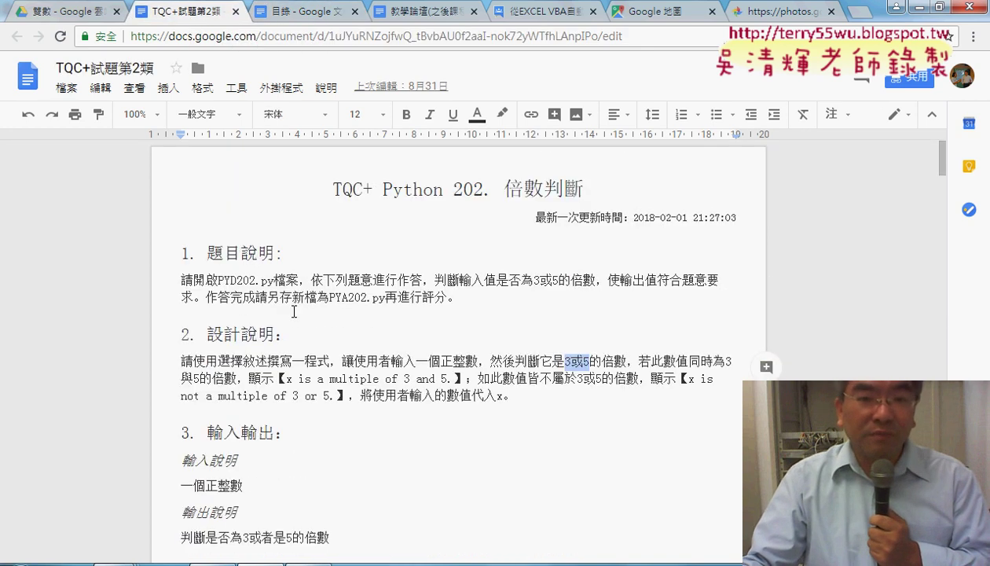
pyautogui.scroll(-3, 294, 312)
pyautogui.scroll(-4, 295, 315)
pyautogui.scroll(-6, 296, 317)
pyautogui.scroll(-5, 296, 316)
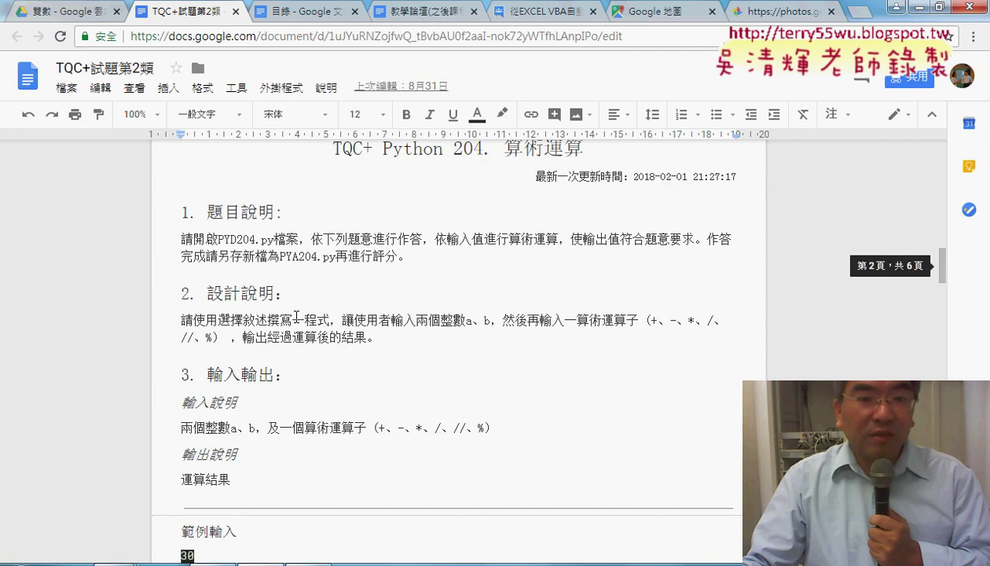
pyautogui.scroll(-2, 296, 317)
pyautogui.scroll(-5, 296, 316)
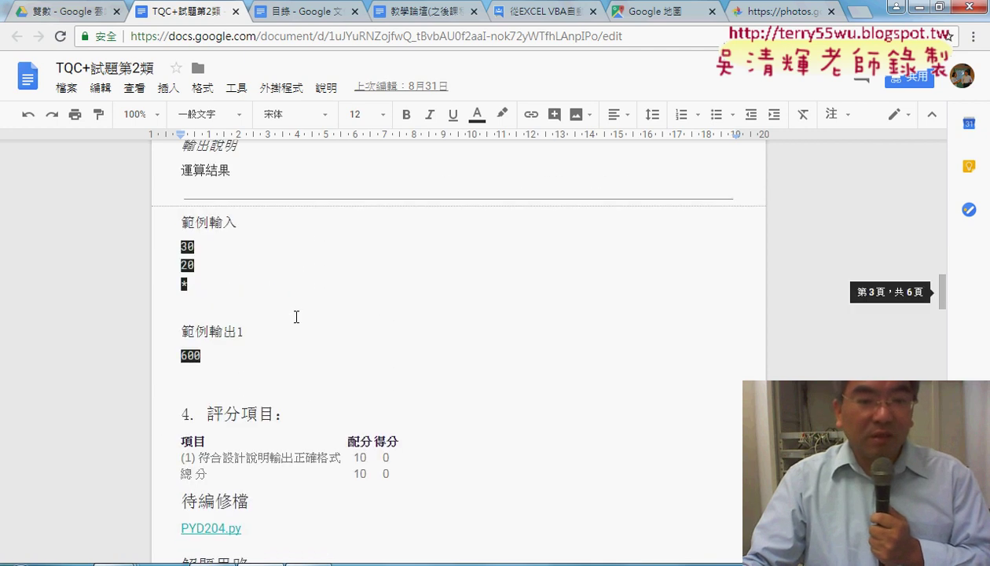
pyautogui.scroll(1, 296, 316)
pyautogui.scroll(6, 296, 315)
pyautogui.scroll(5, 296, 316)
pyautogui.scroll(3, 298, 314)
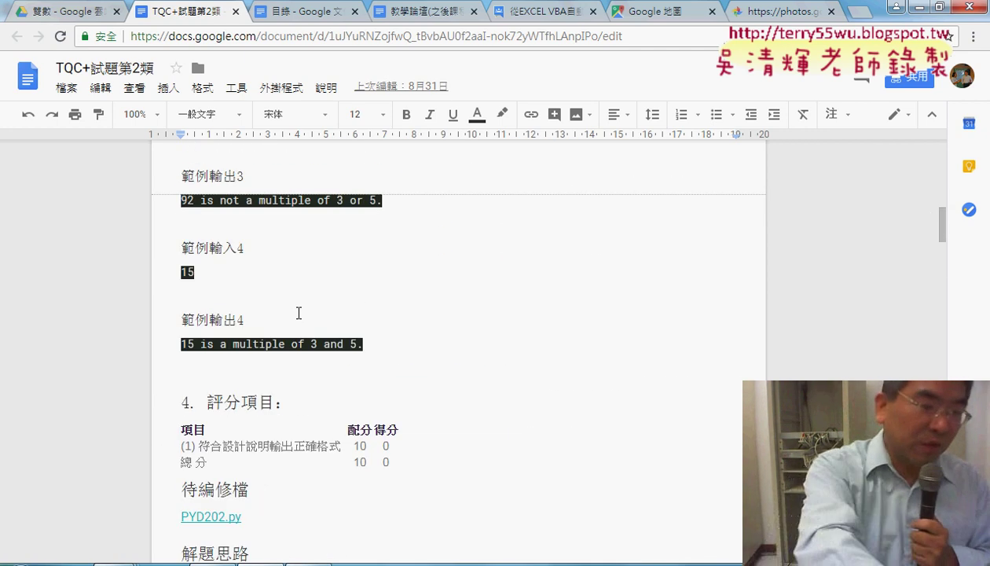